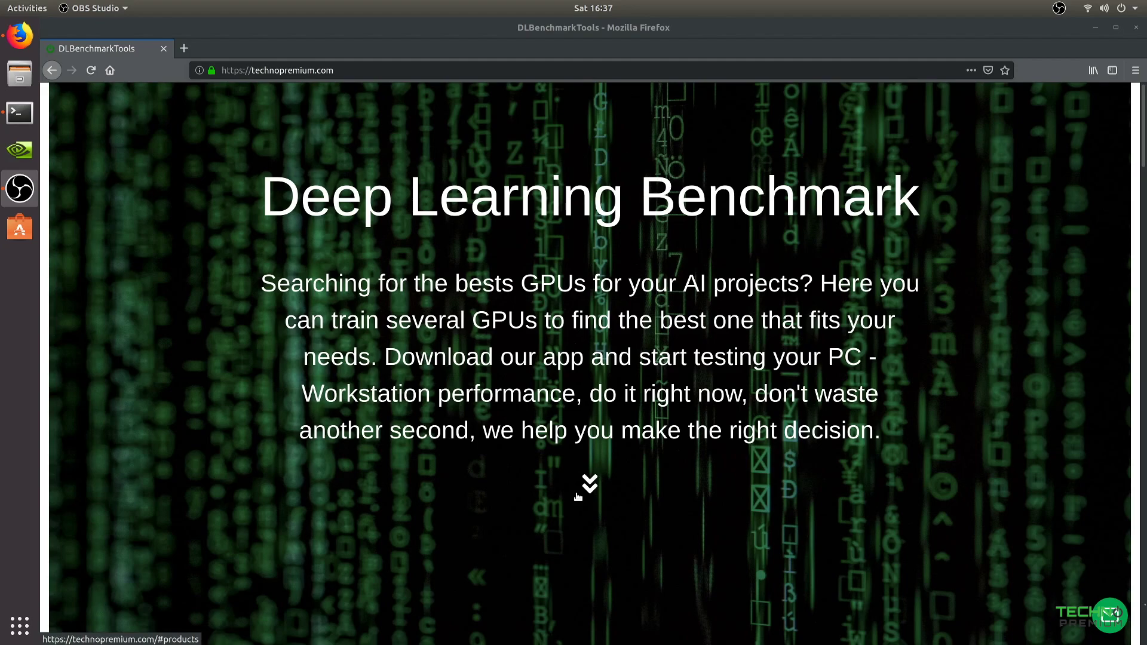
Jump to the TechnoPremium Product Section and scroll down to the Getting Started (Linux) commands.
click(603, 484)
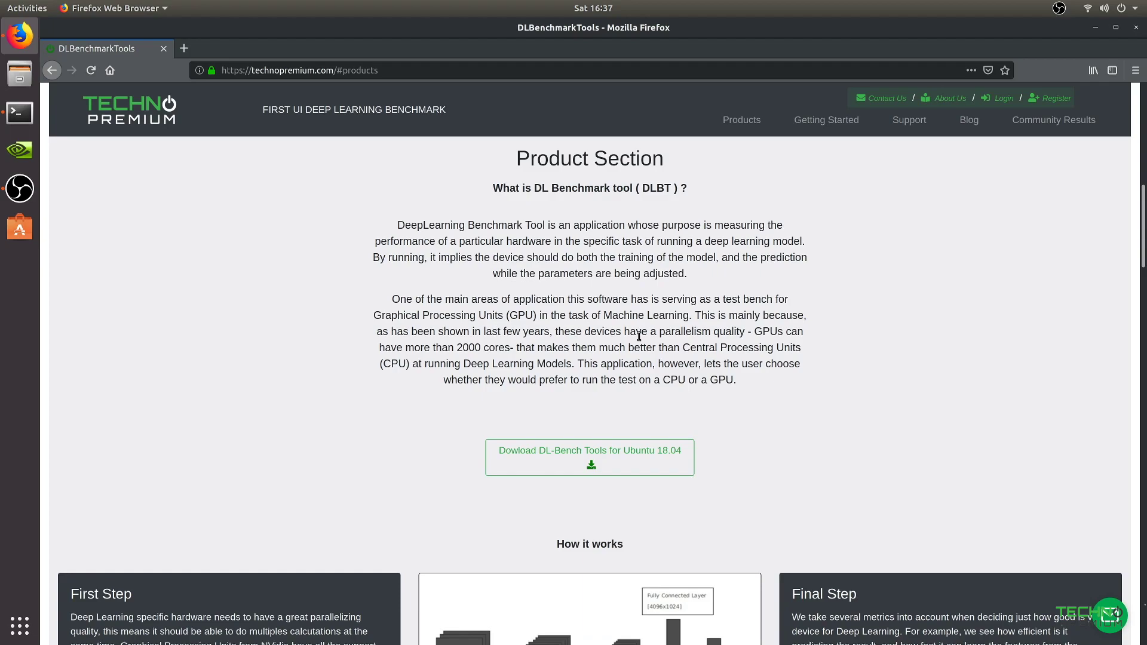
scroll(487, 402, up, 1)
scroll(538, 451, down, 1)
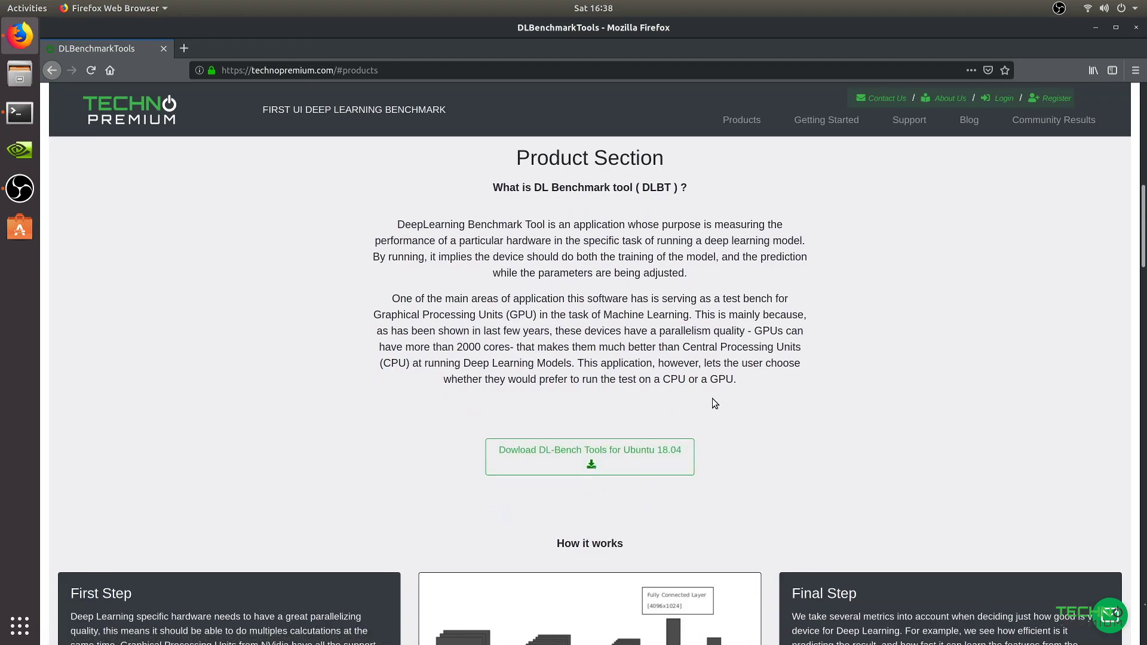
scroll(712, 399, down, 3)
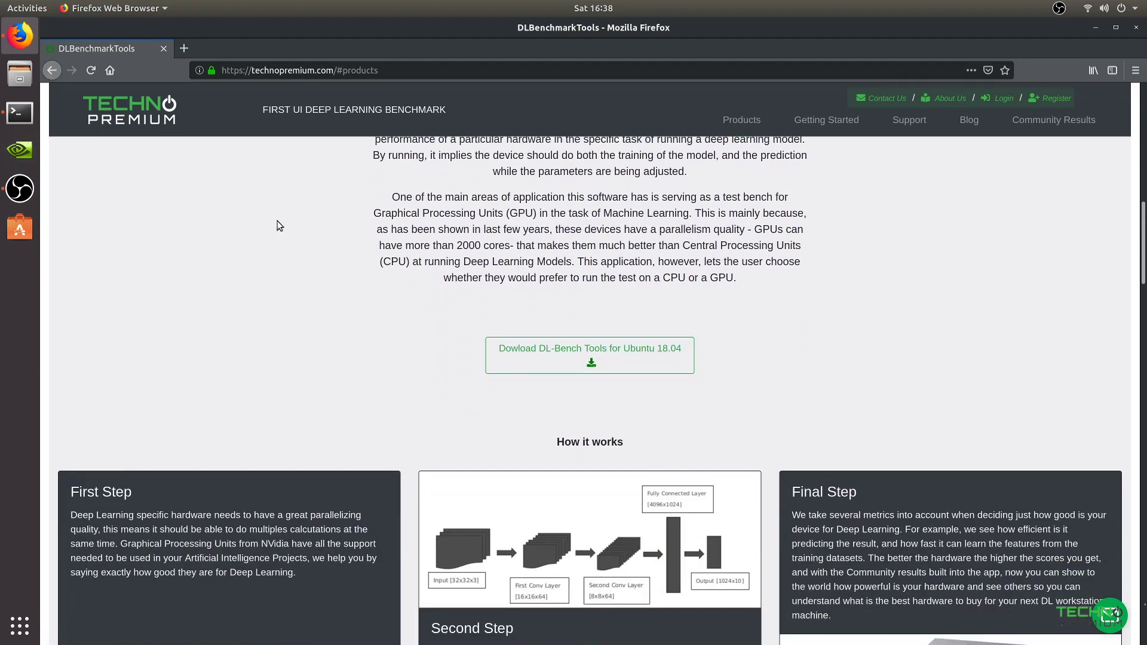
scroll(574, 274, down, 6)
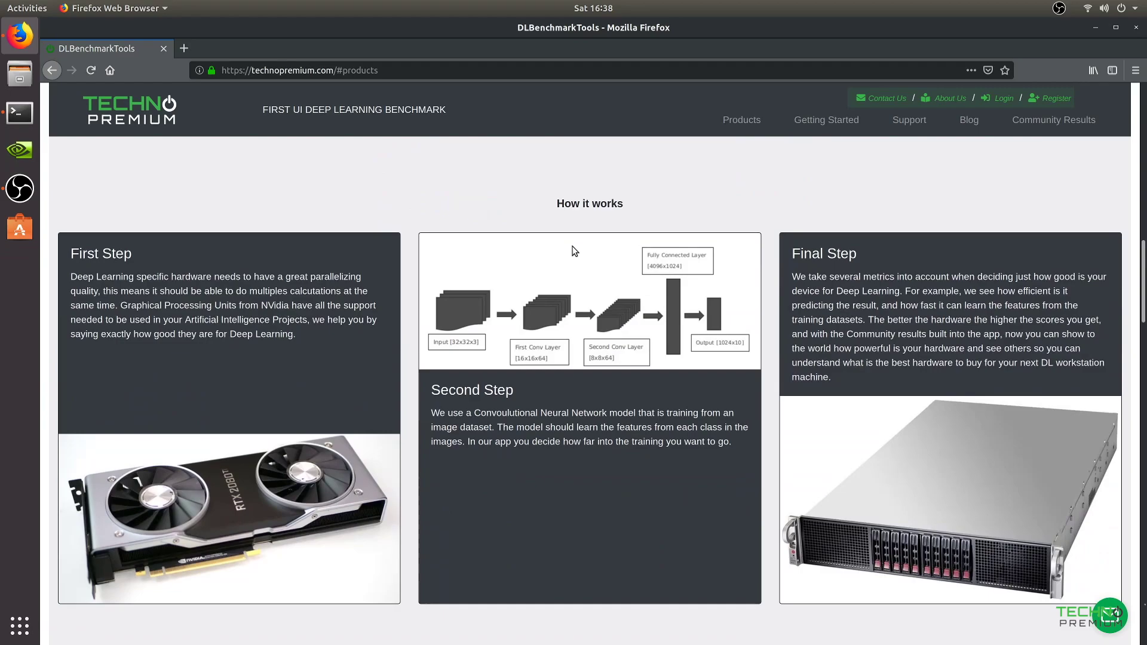
scroll(573, 251, down, 20)
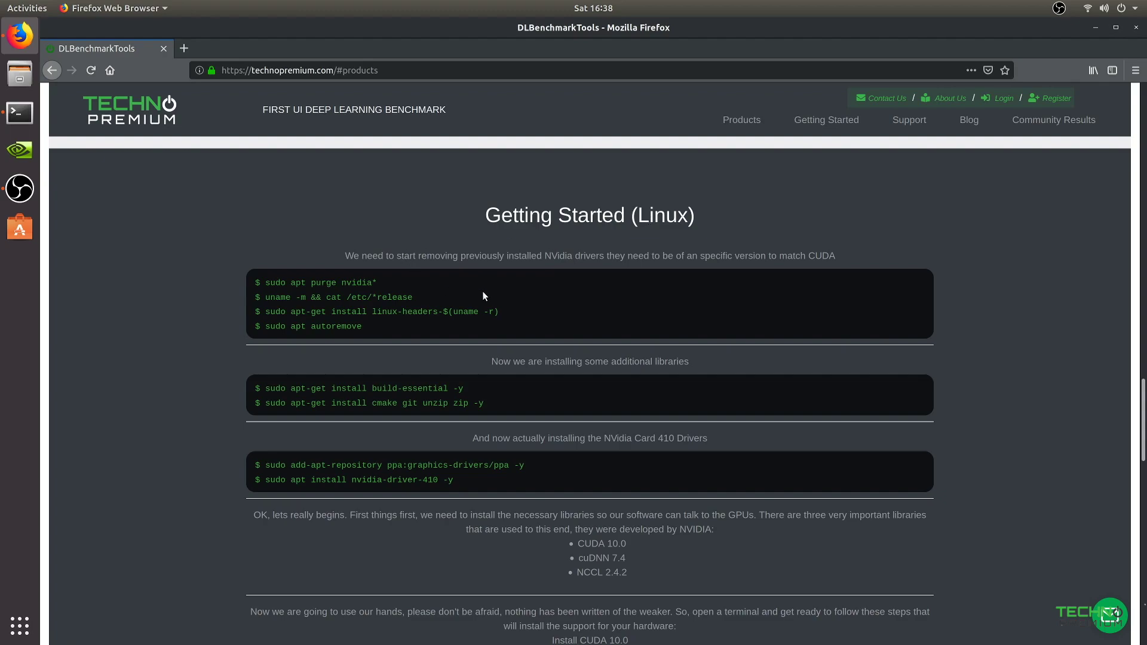
Copy the 'sudo apt purge nvidia*' command and paste it into a terminal.
scroll(482, 295, down, 1)
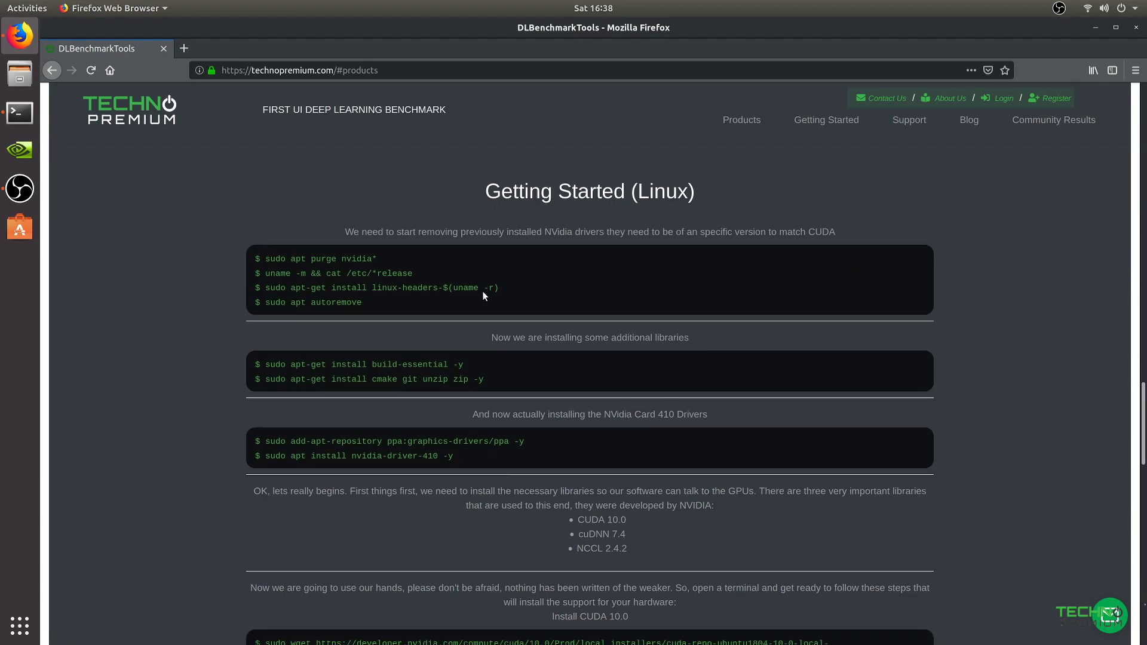
drag(372, 248, 255, 248)
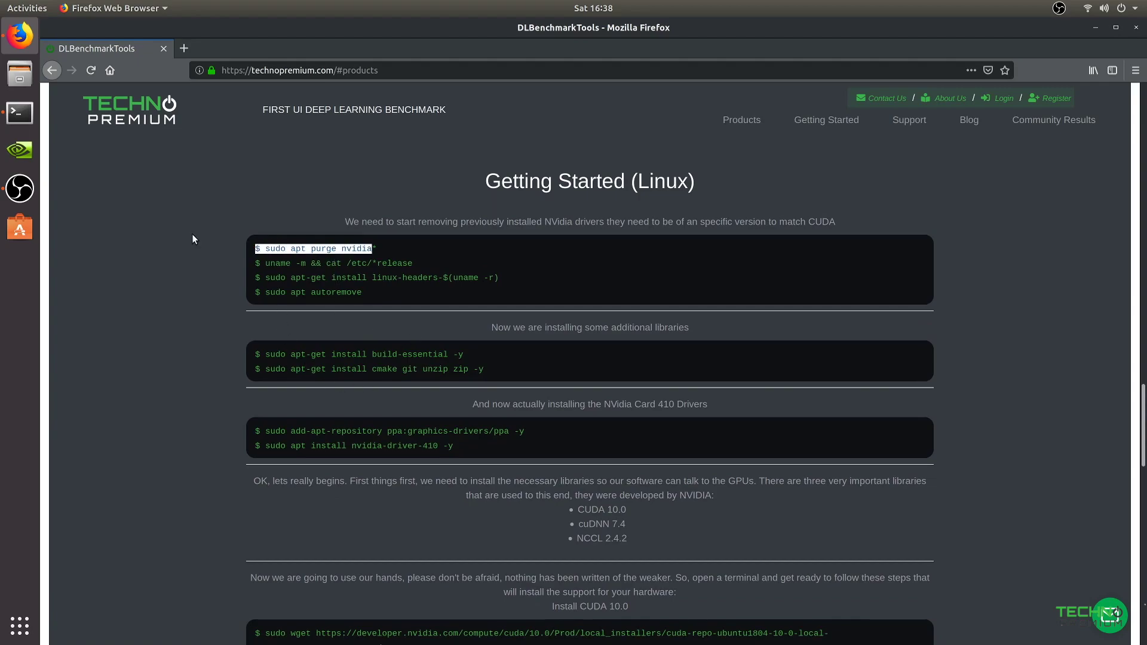
click(20, 112)
click(364, 249)
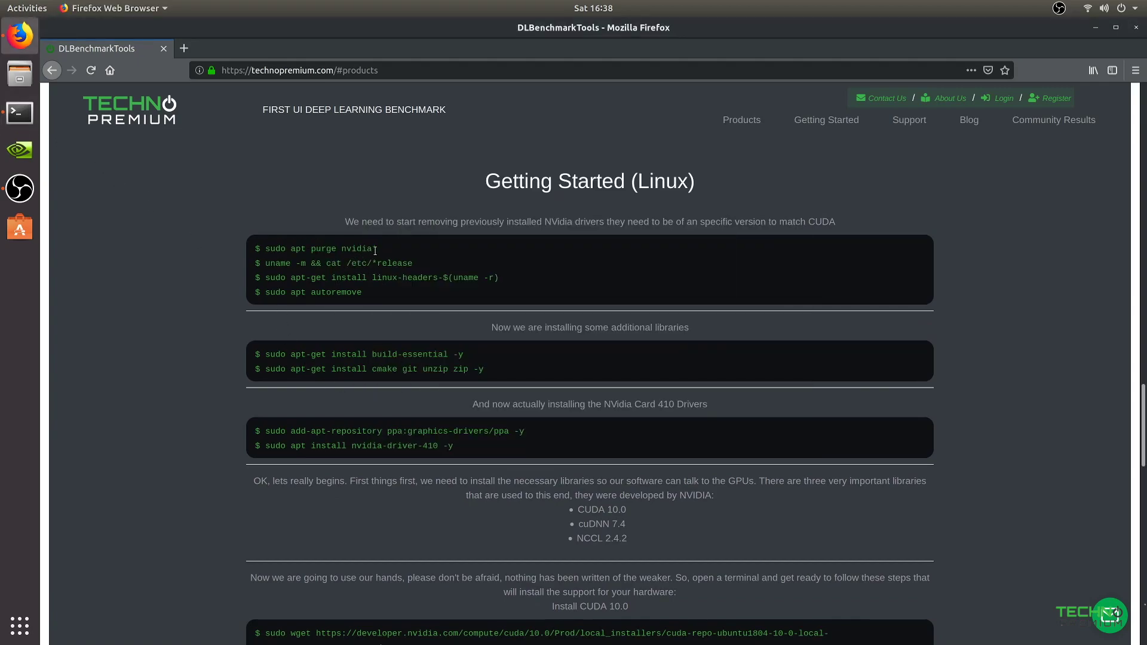
drag(378, 249, 267, 248)
key(ctrl+c)
click(19, 112)
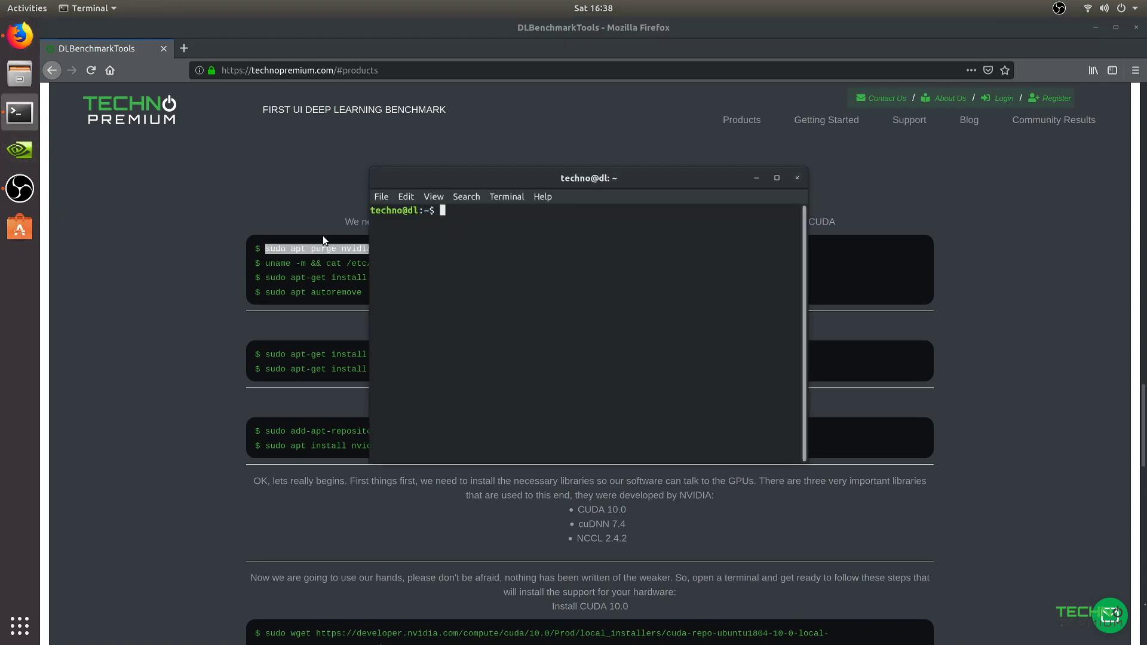
key(ctrl+shift+v)
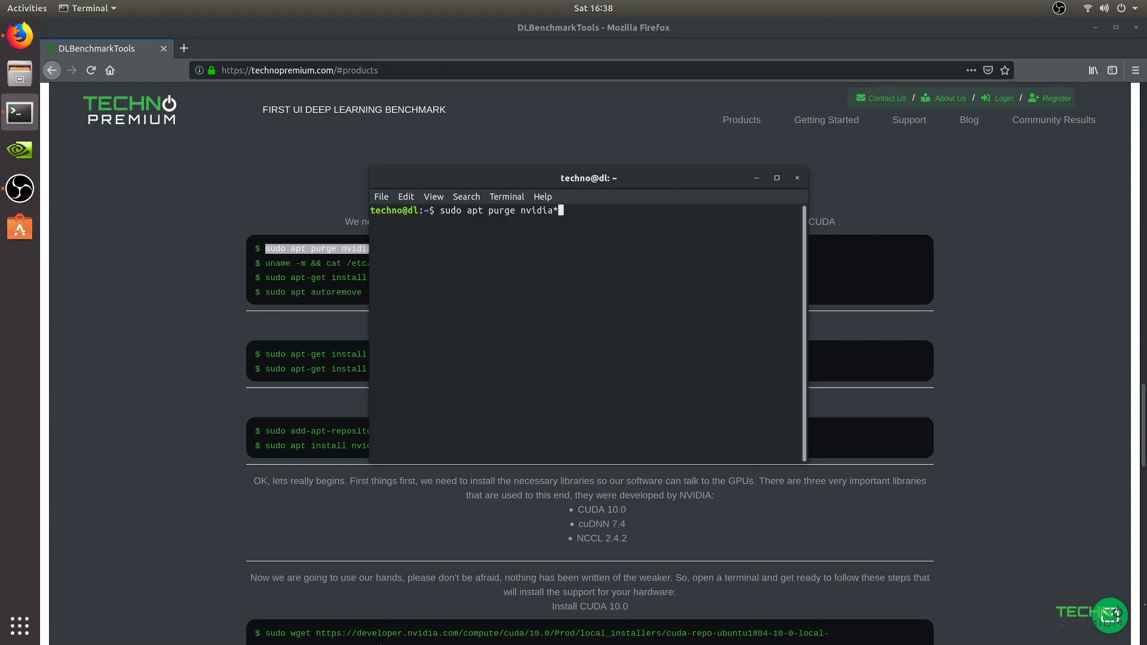
Close the terminal and scroll the setup page down to the CUDA section.
click(797, 177)
scroll(648, 385, up, 2)
scroll(648, 385, down, 10)
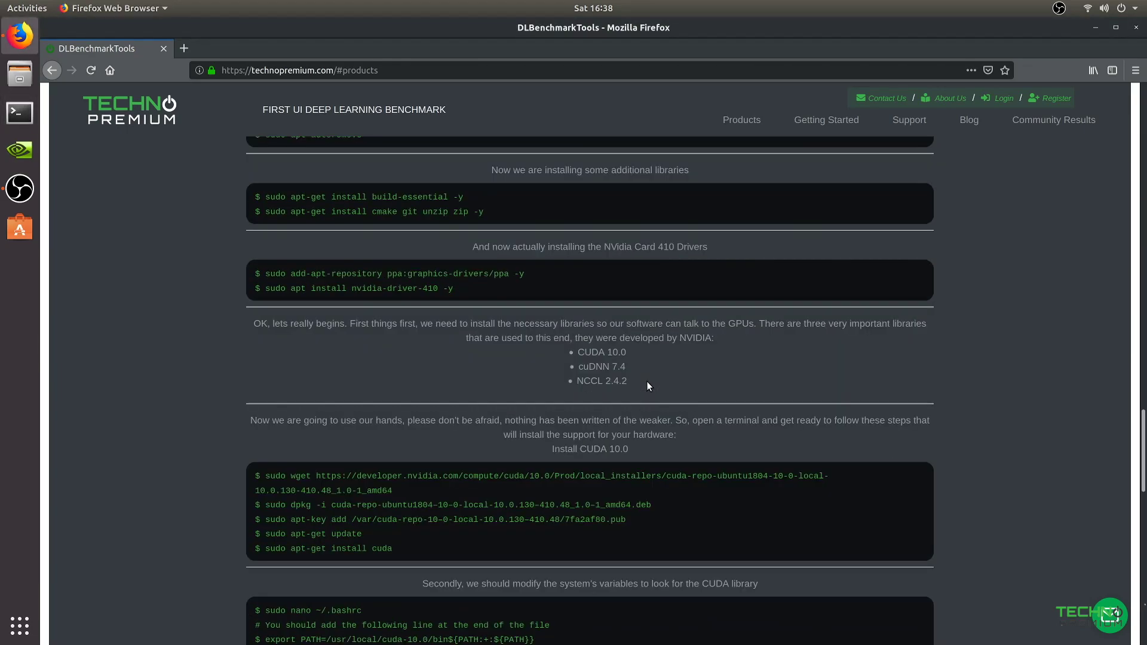
scroll(647, 382, down, 3)
scroll(593, 358, up, 11)
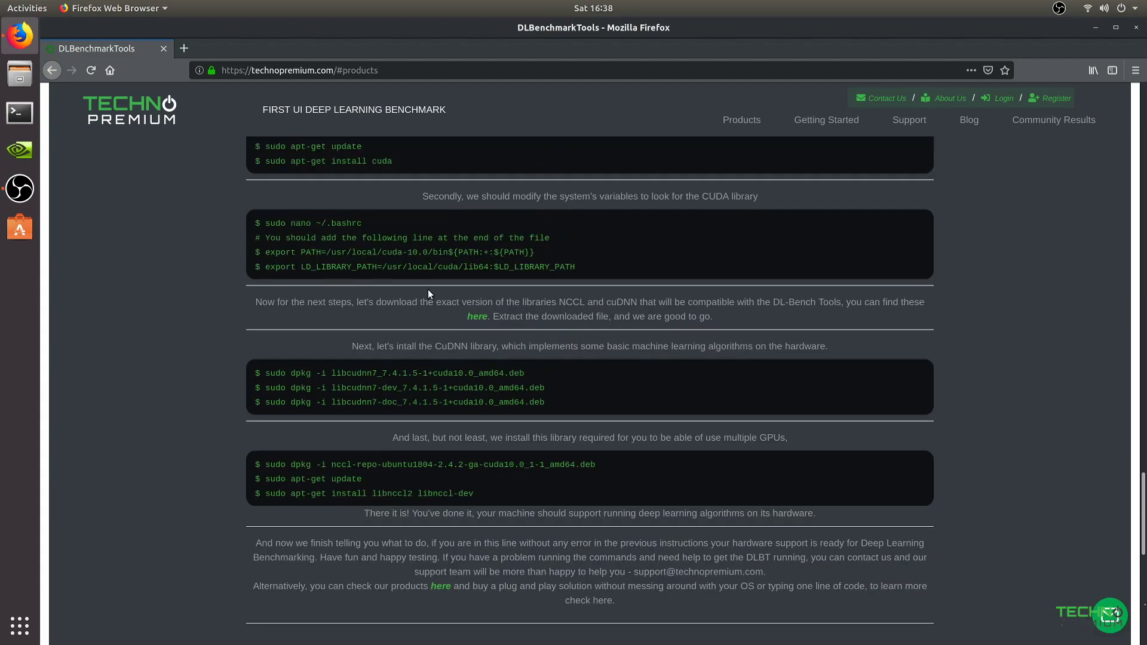
scroll(593, 357, down, 10)
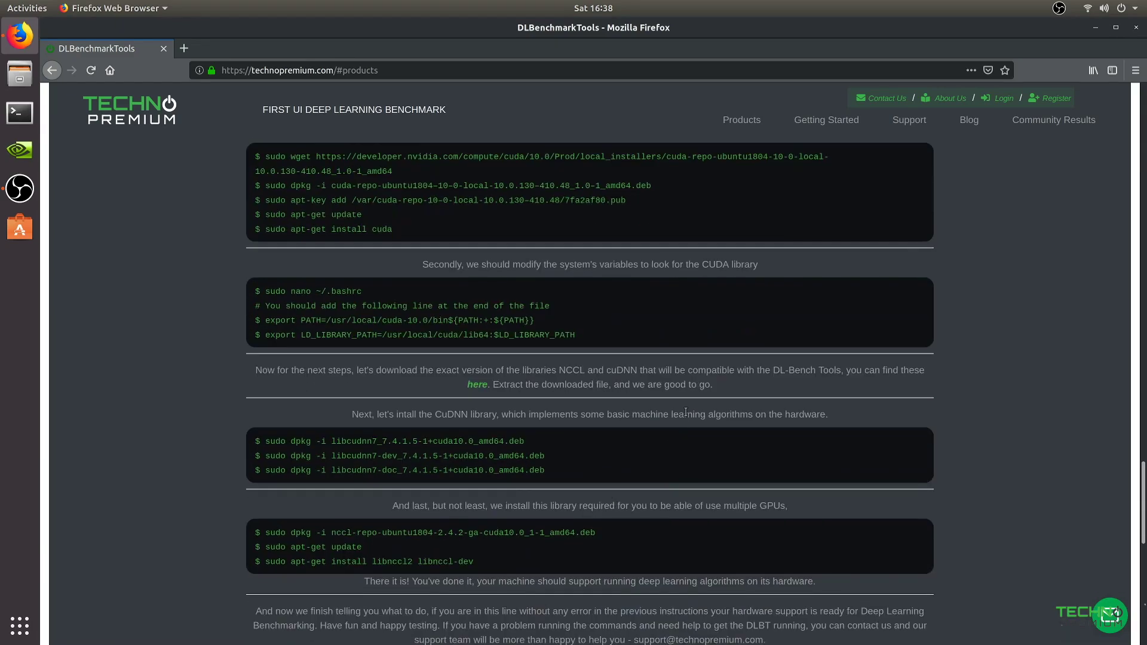
scroll(686, 412, down, 3)
Open the dlbt_v2 folder in the Home directory and launch the dlbt program.
click(19, 74)
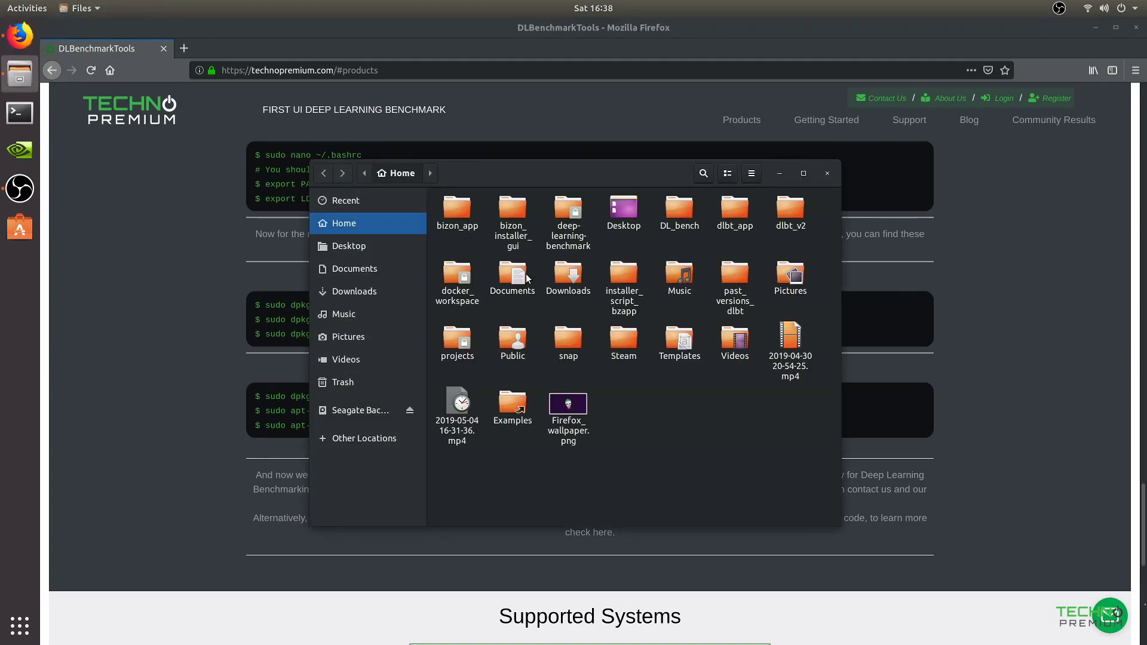
click(737, 212)
click(796, 209)
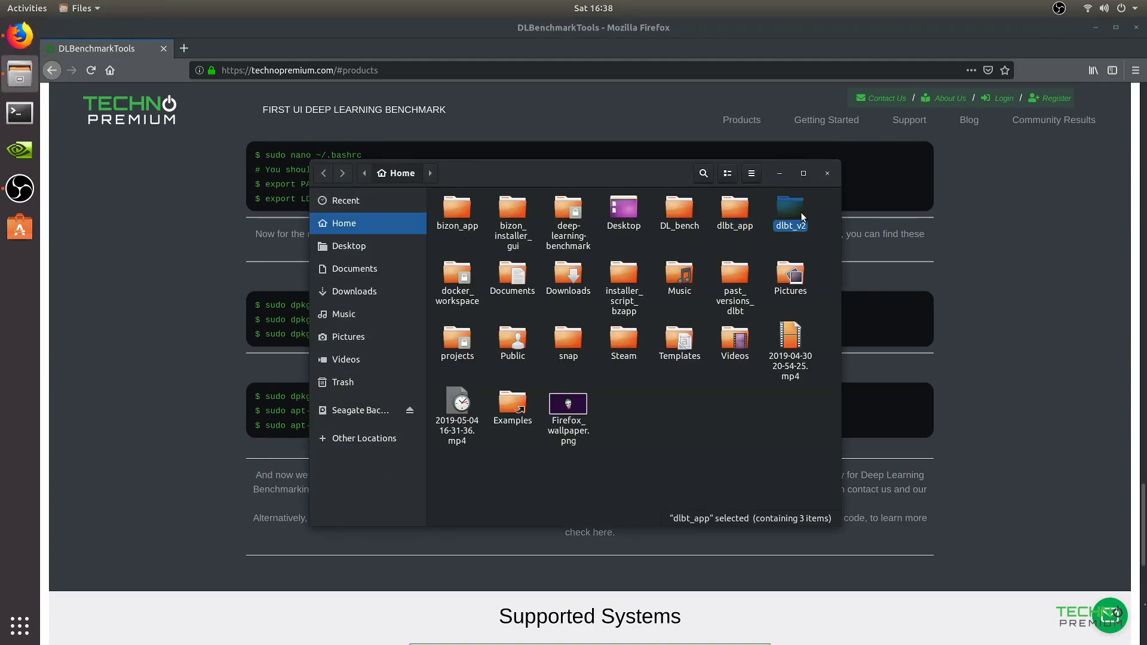
double_click(796, 210)
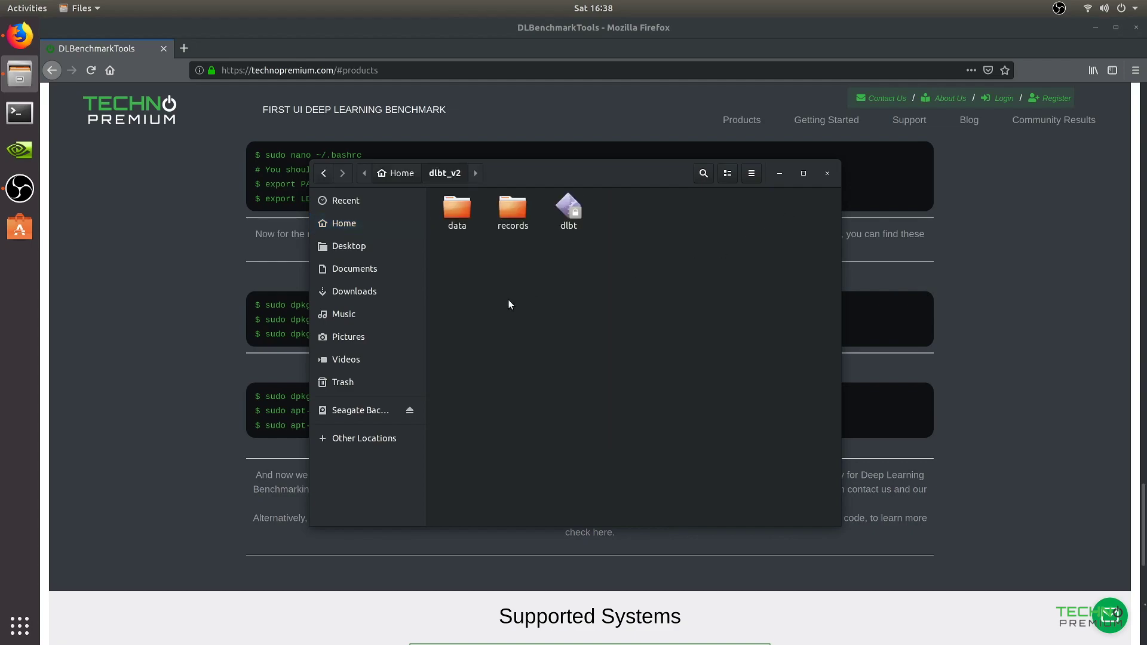
click(570, 207)
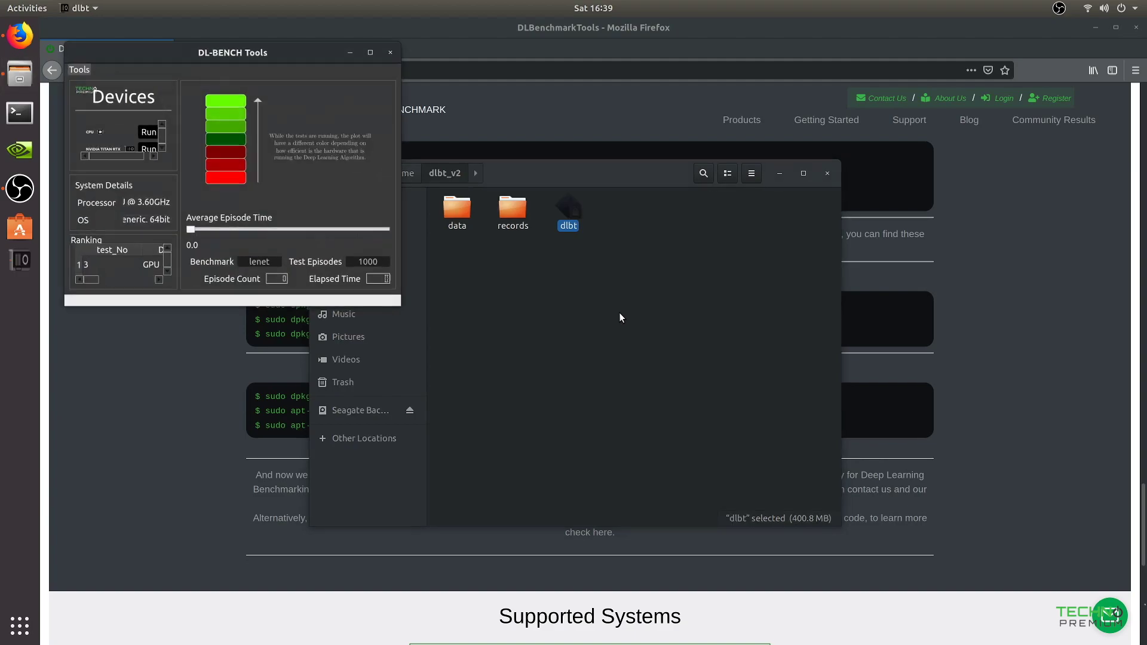
Reposition and enlarge the DL-BENCH Tools window, and toggle the first TITAN RTX GPU.
drag(257, 53, 384, 61)
drag(527, 312, 1125, 603)
drag(609, 55, 594, 50)
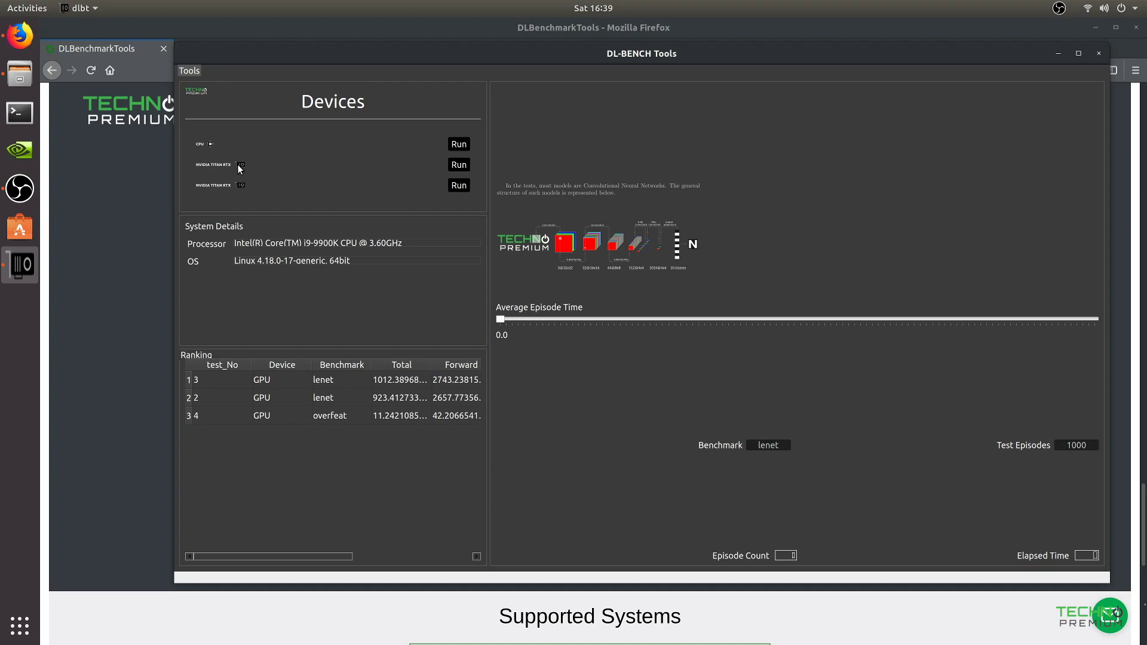
click(458, 185)
click(191, 71)
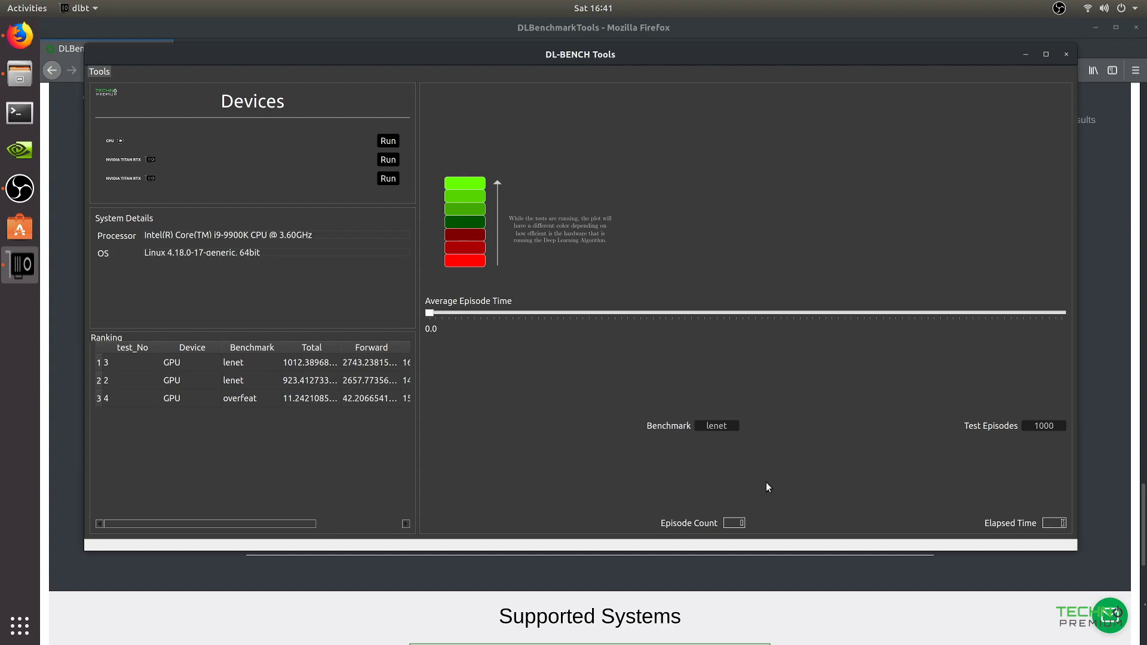
Set the LeNet benchmark to run By Time (secs) for 992 s and apply.
click(105, 72)
click(123, 83)
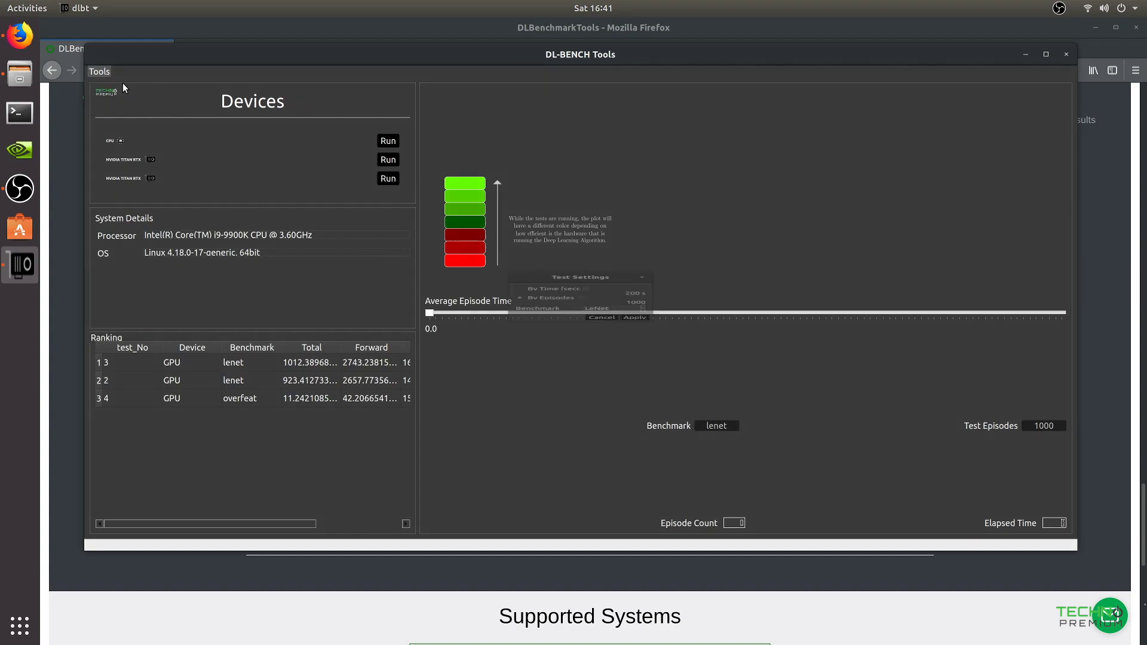
click(612, 321)
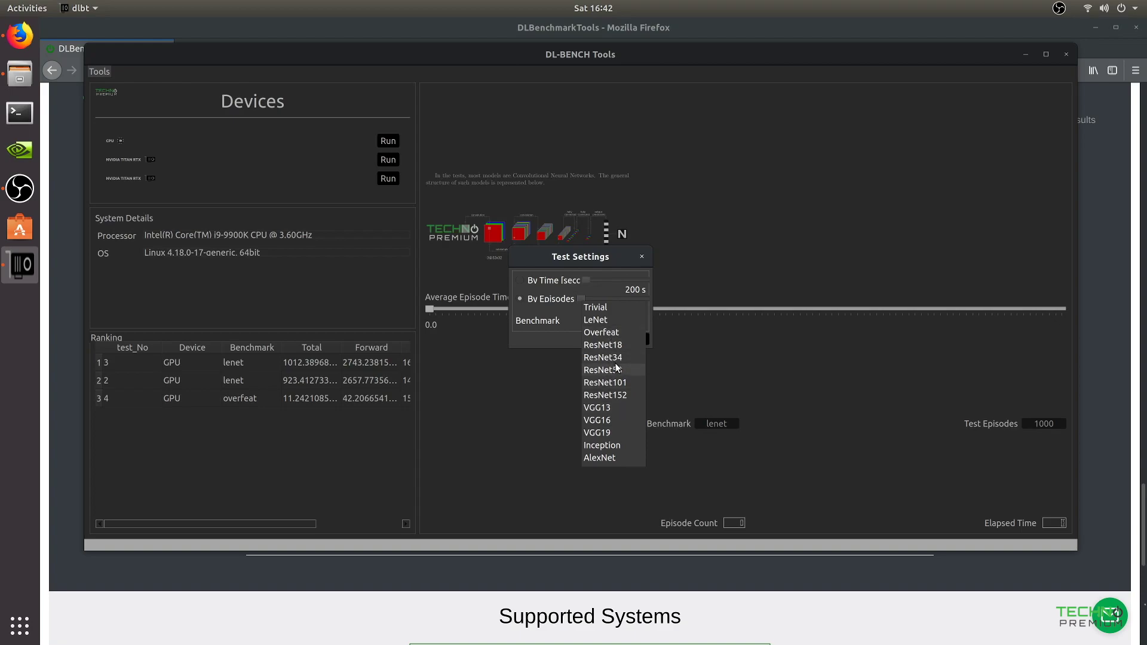
click(595, 320)
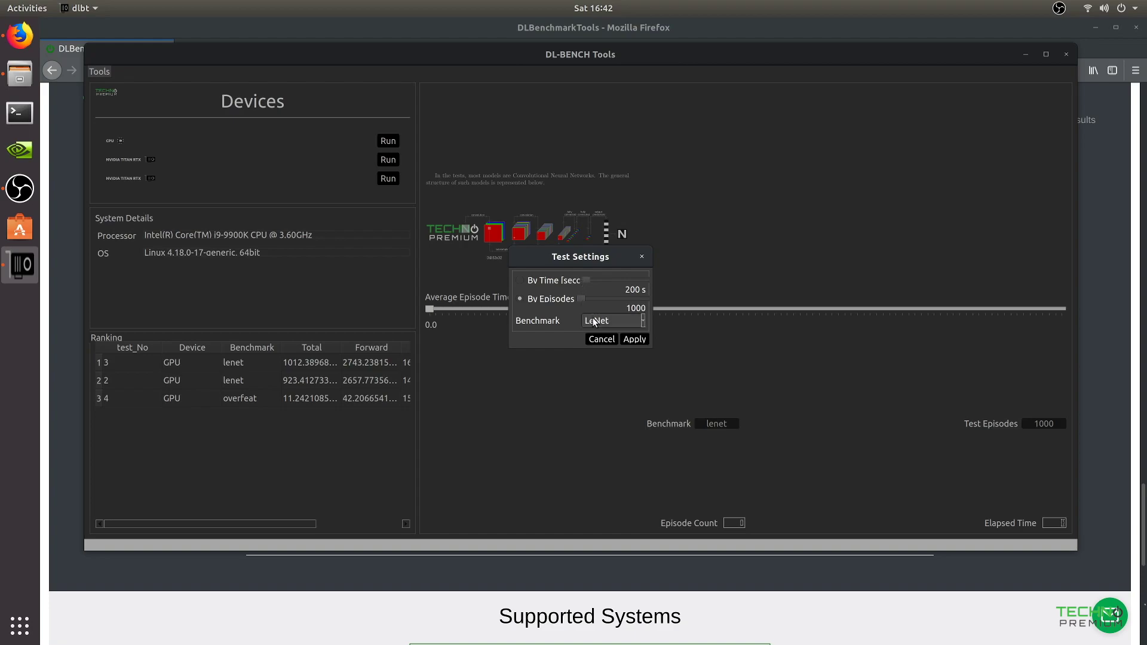
click(552, 281)
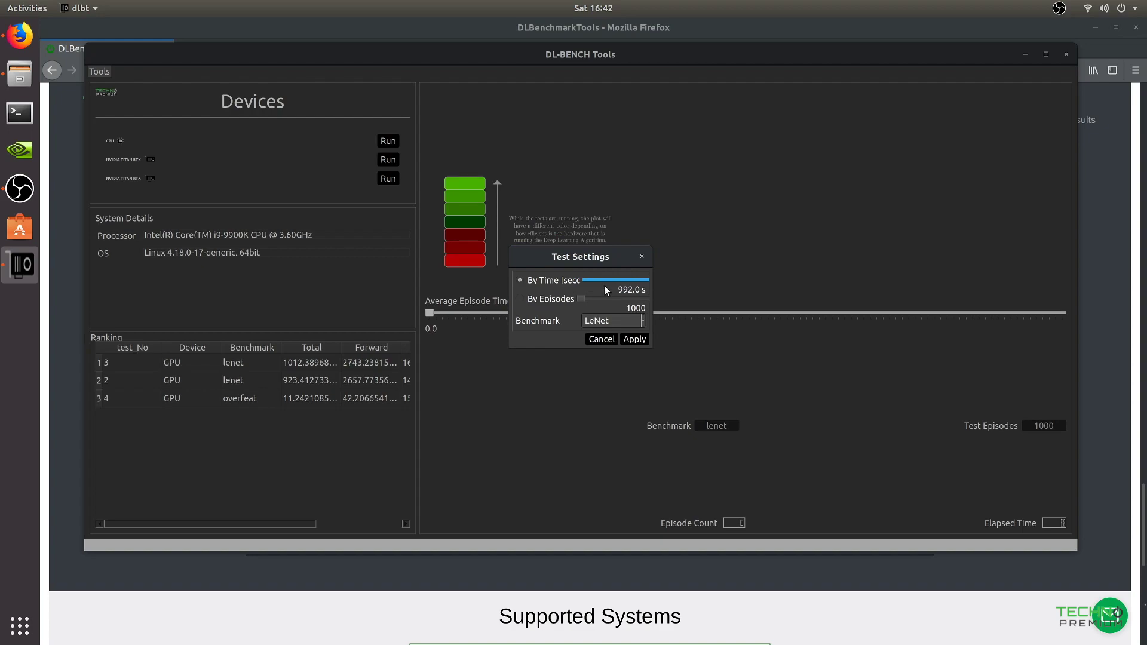
click(634, 340)
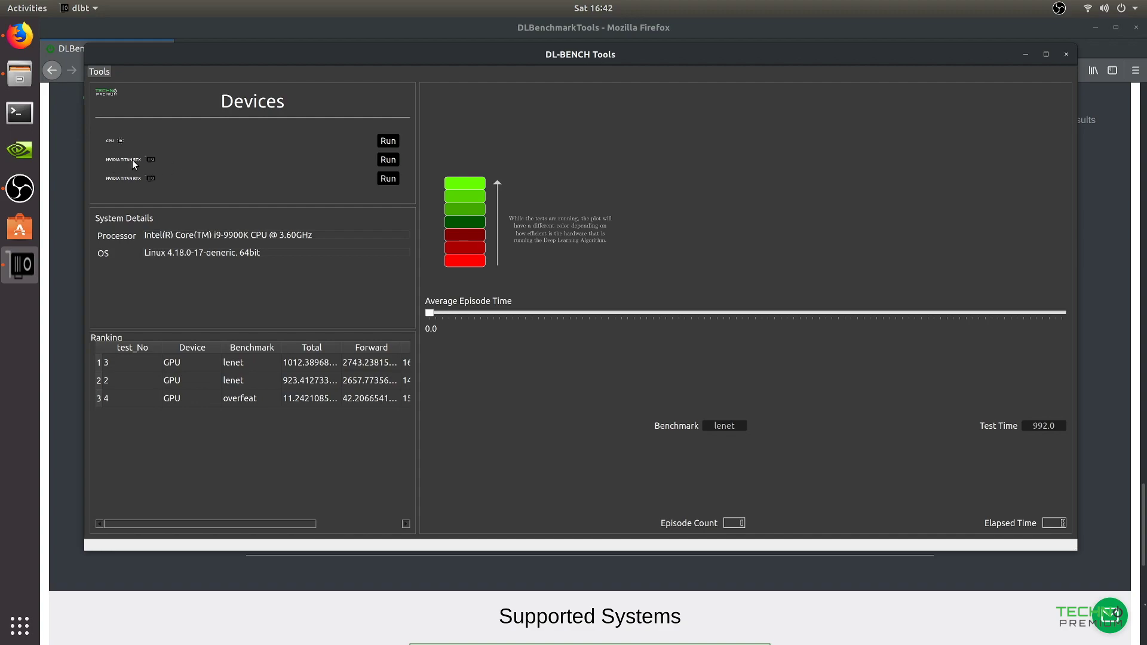
Run the timed LeNet benchmark on the first NVIDIA TITAN RTX GPU.
click(385, 160)
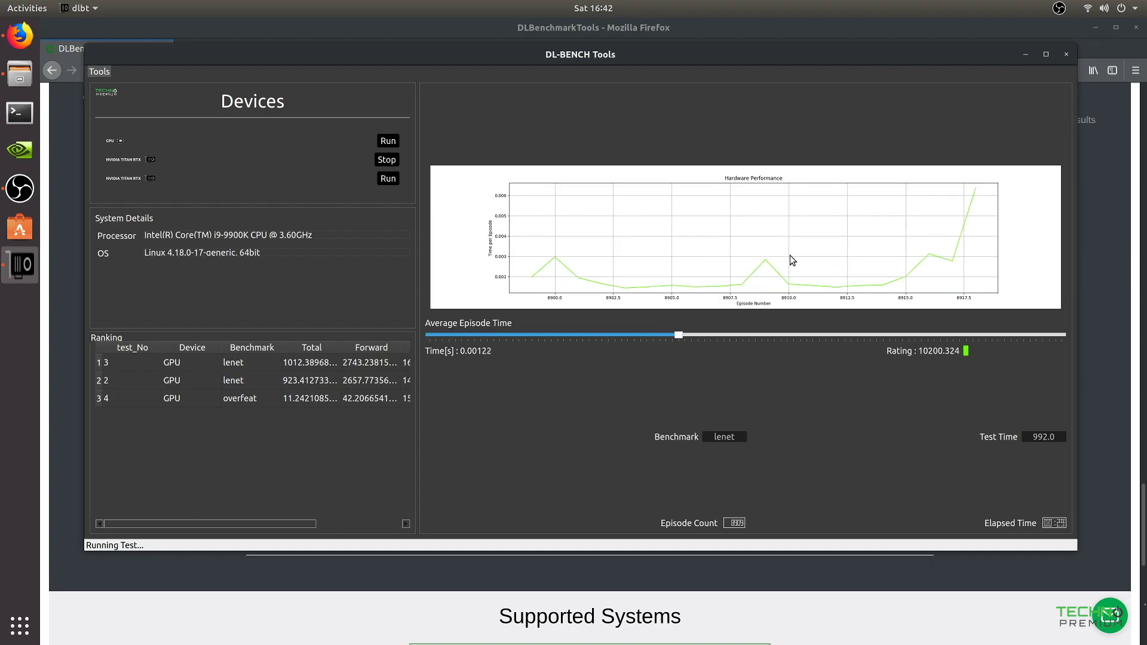
click(19, 112)
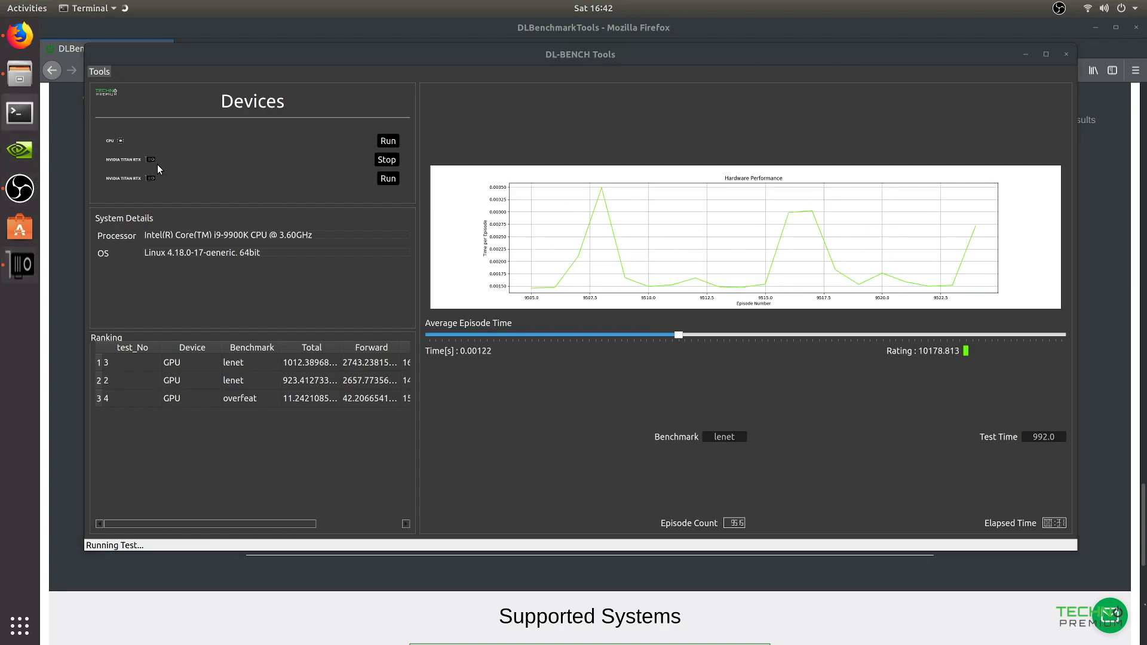
Move the GPU information panel onto the Hardware Performance chart.
drag(270, 53, 457, 178)
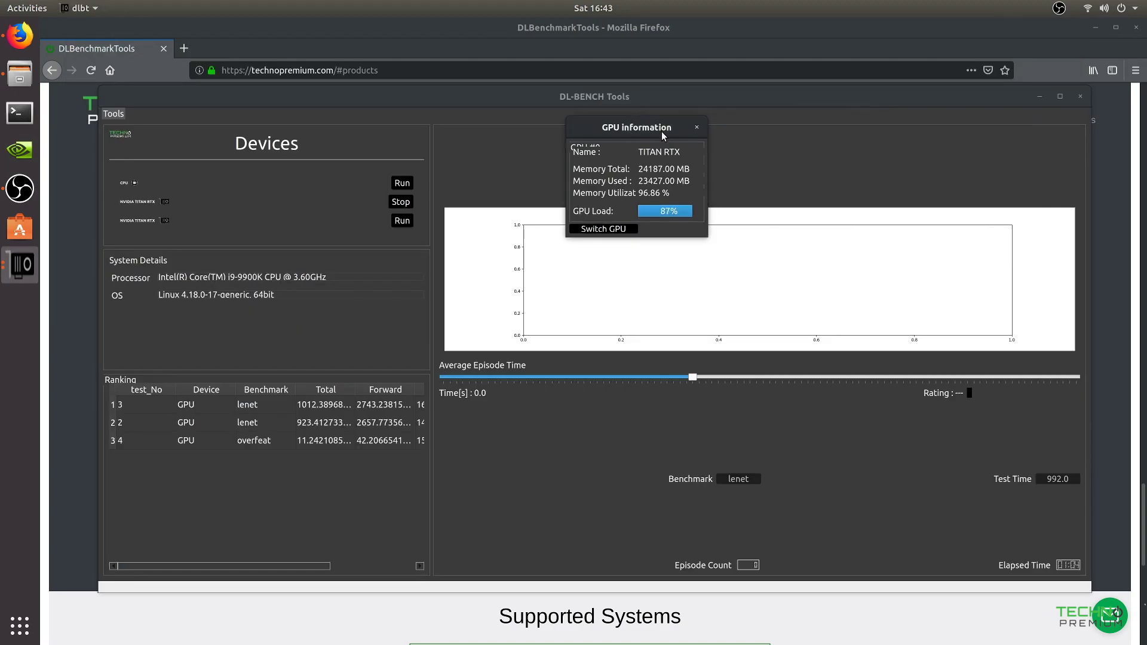
drag(663, 133, 812, 58)
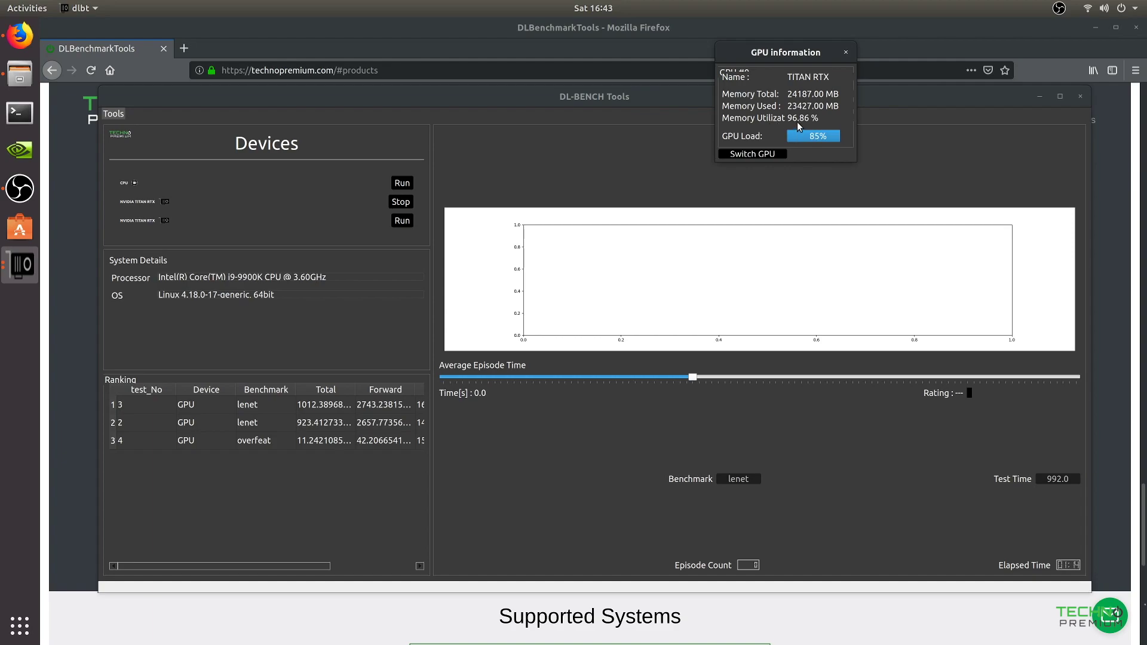
drag(788, 64, 857, 97)
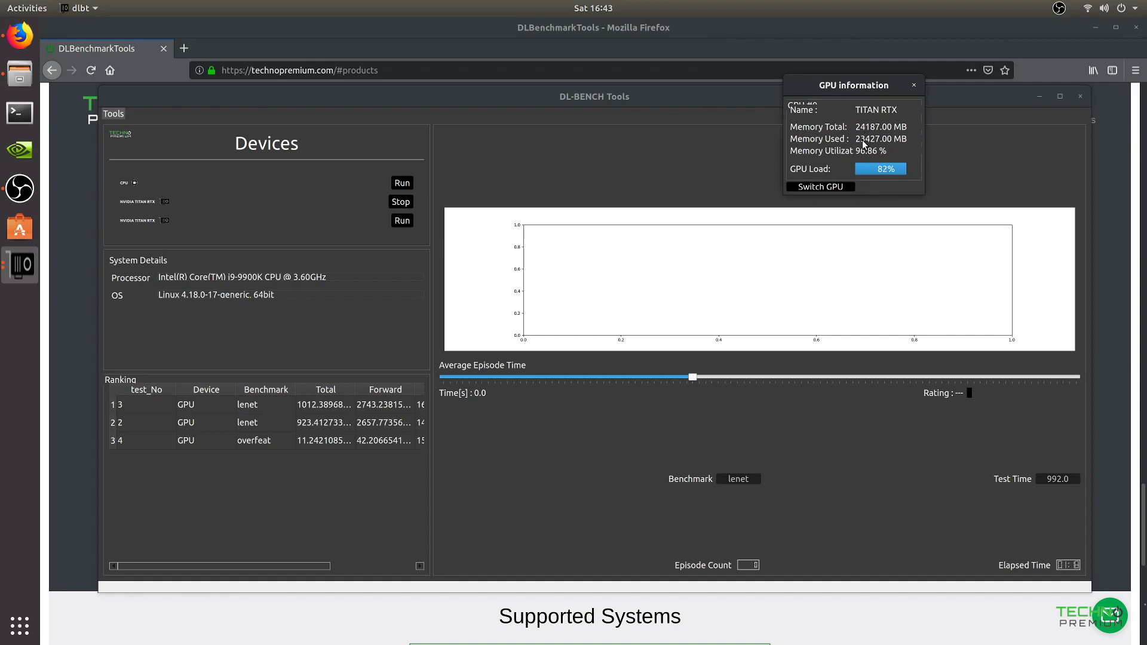
drag(855, 94, 796, 229)
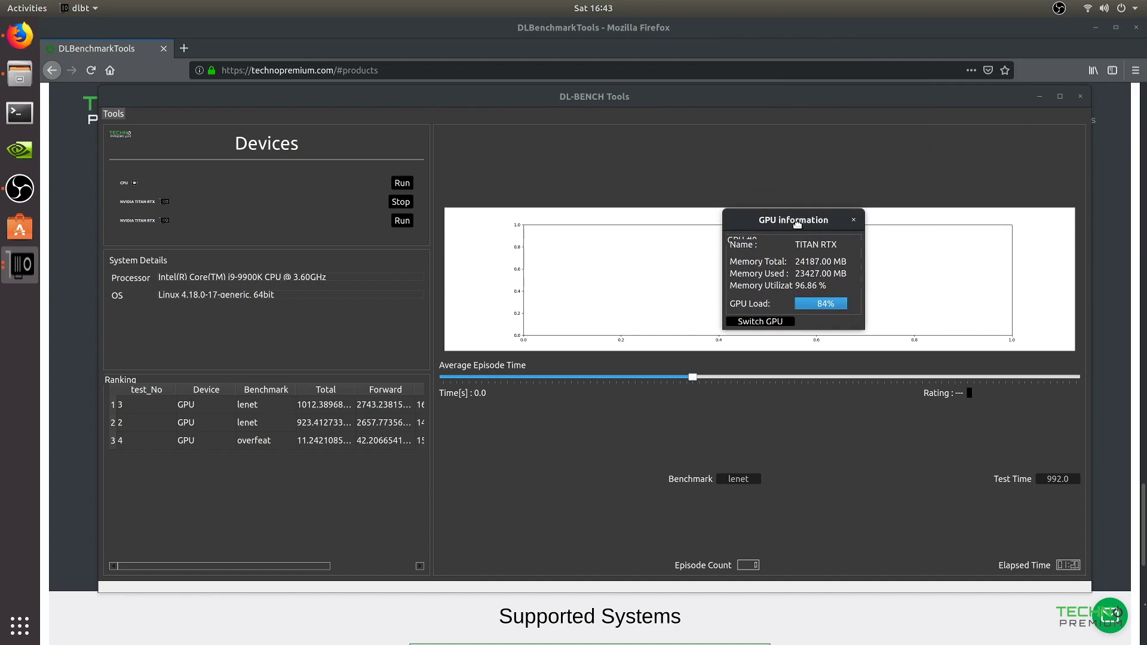
click(20, 113)
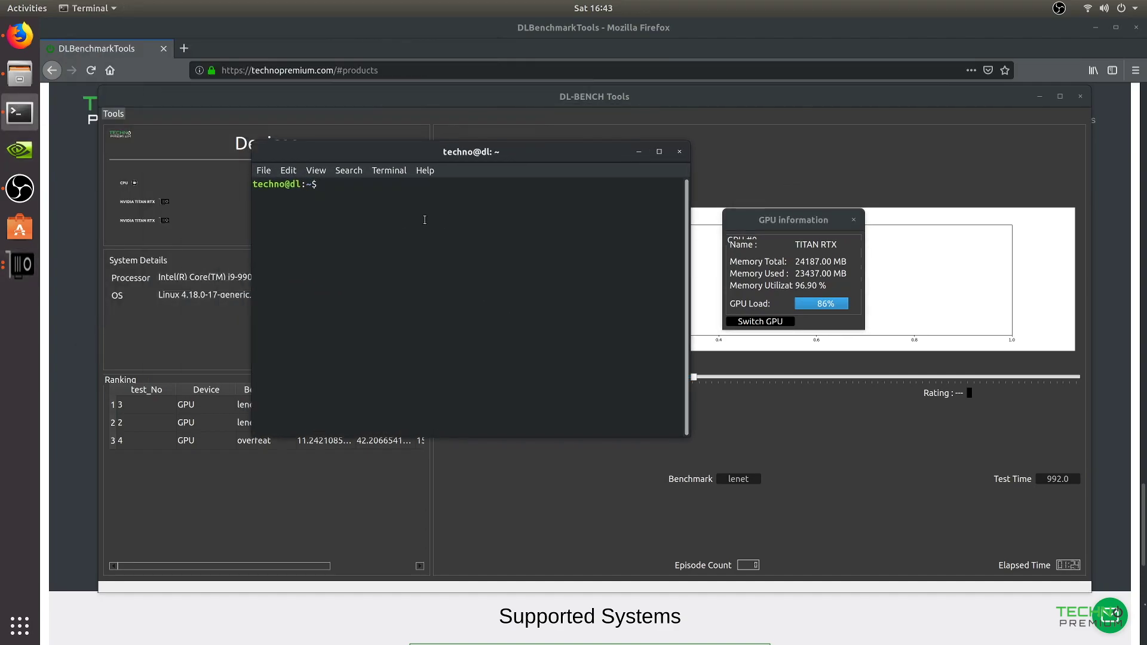
Monitor both TITAN RTX GPUs with 'watch nvidia-smi', then close the terminal.
text(watch nvidia-smi)
key(Return)
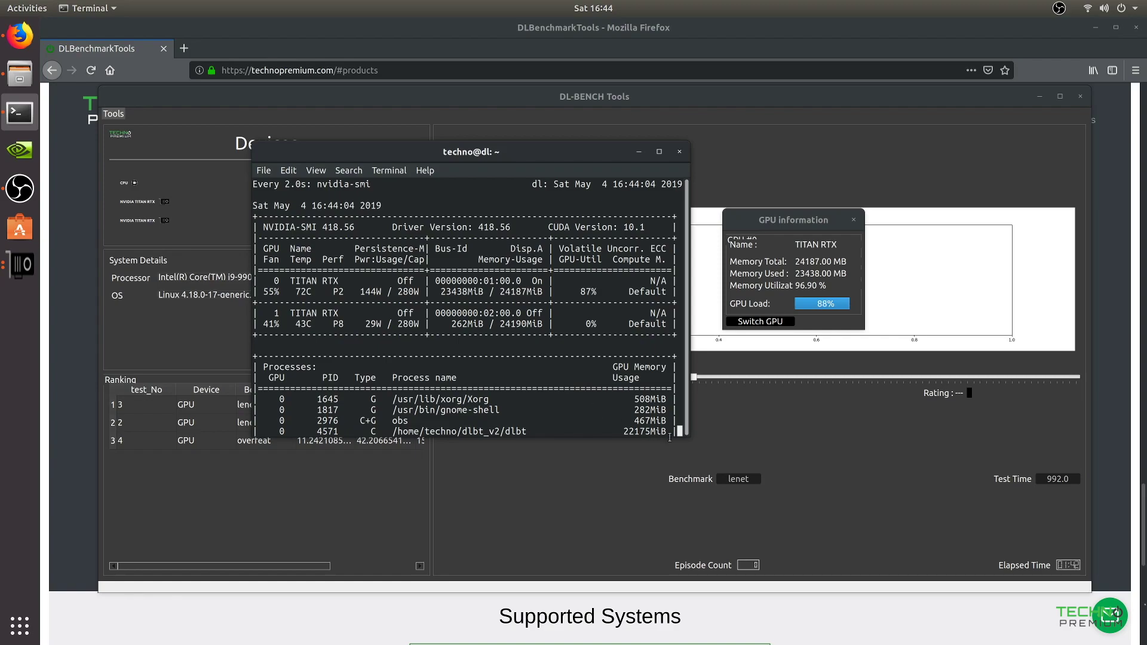
drag(708, 445, 710, 466)
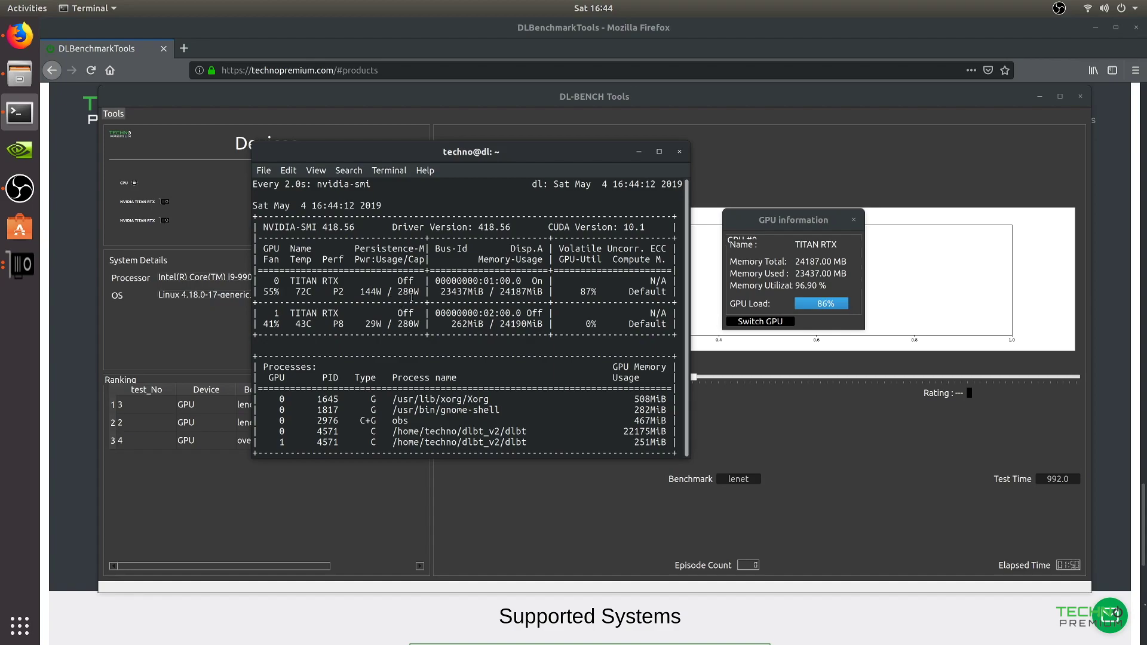
click(680, 151)
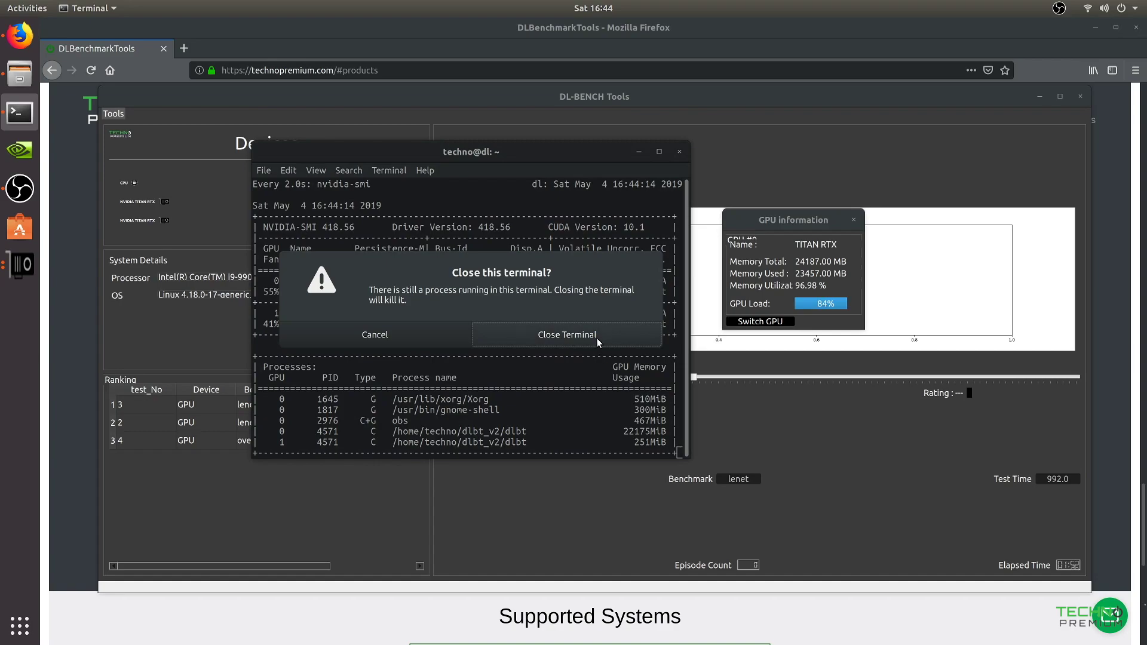
click(596, 336)
Close the GPU panel, stop the GPU test, and try lenet on the CPU, dismissing the warning.
click(854, 220)
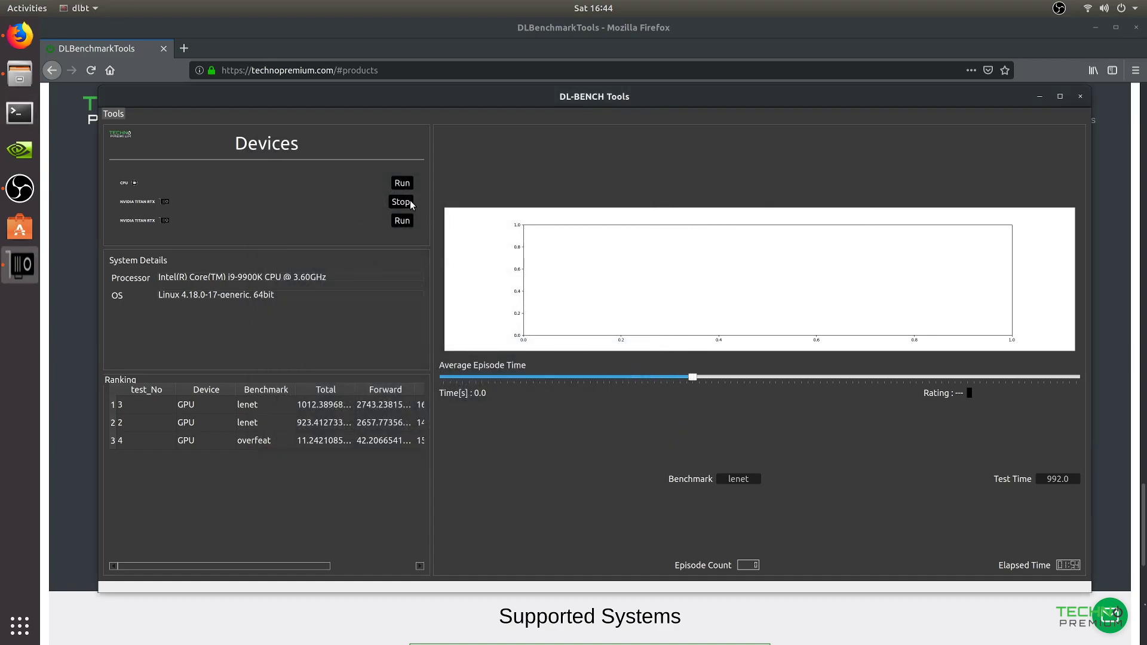
click(409, 204)
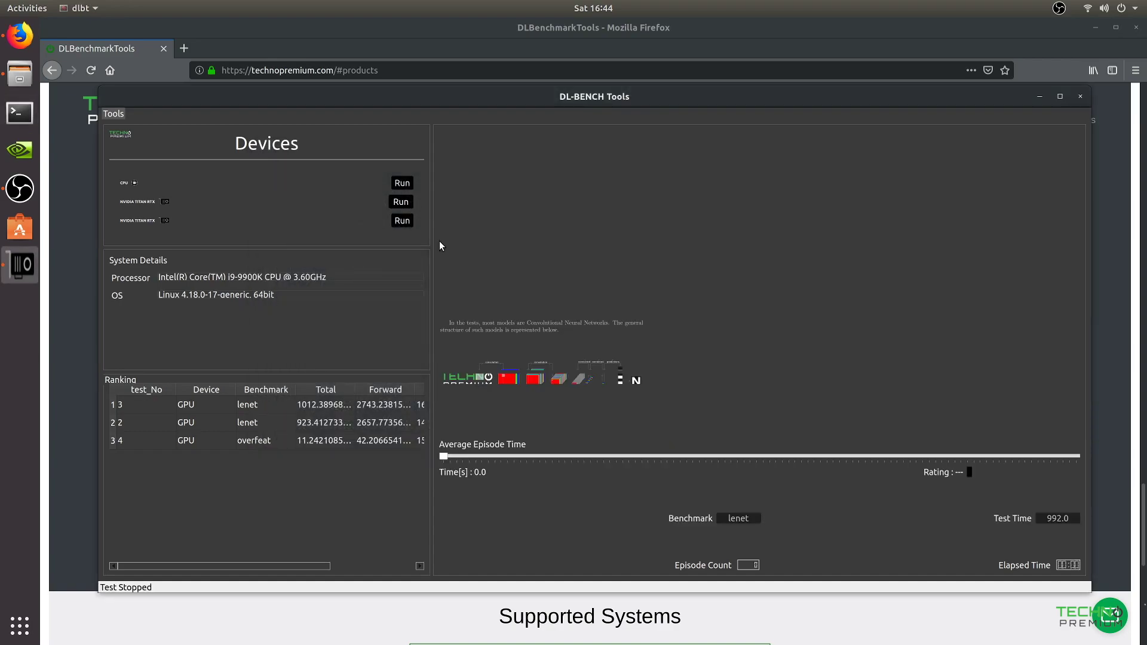
click(399, 183)
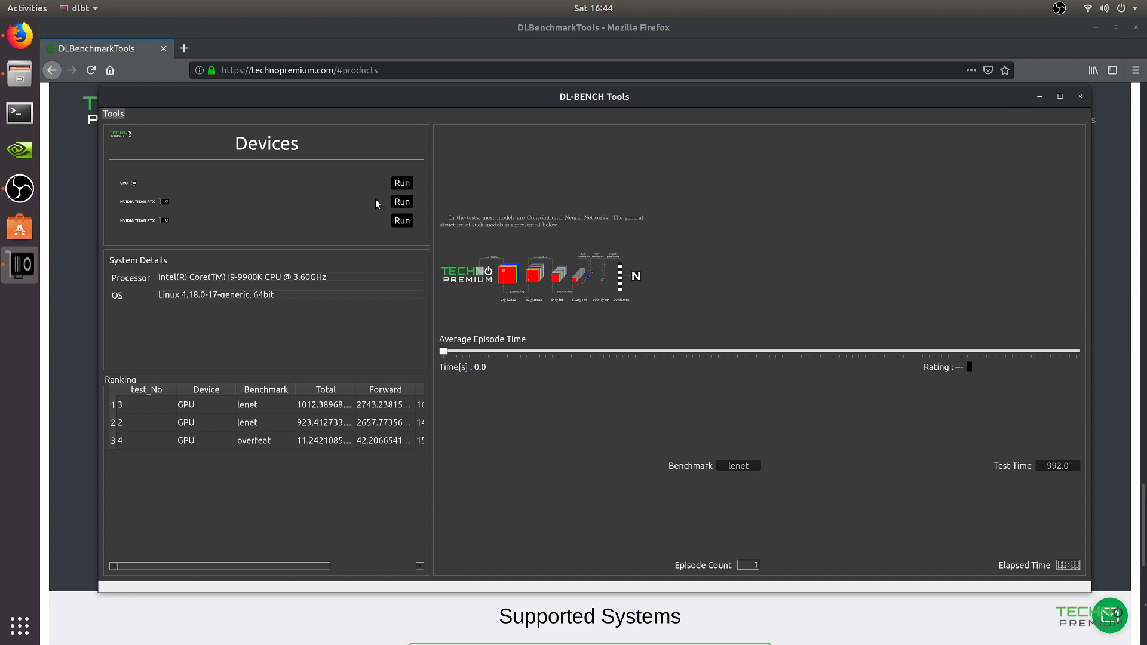
click(402, 185)
click(401, 184)
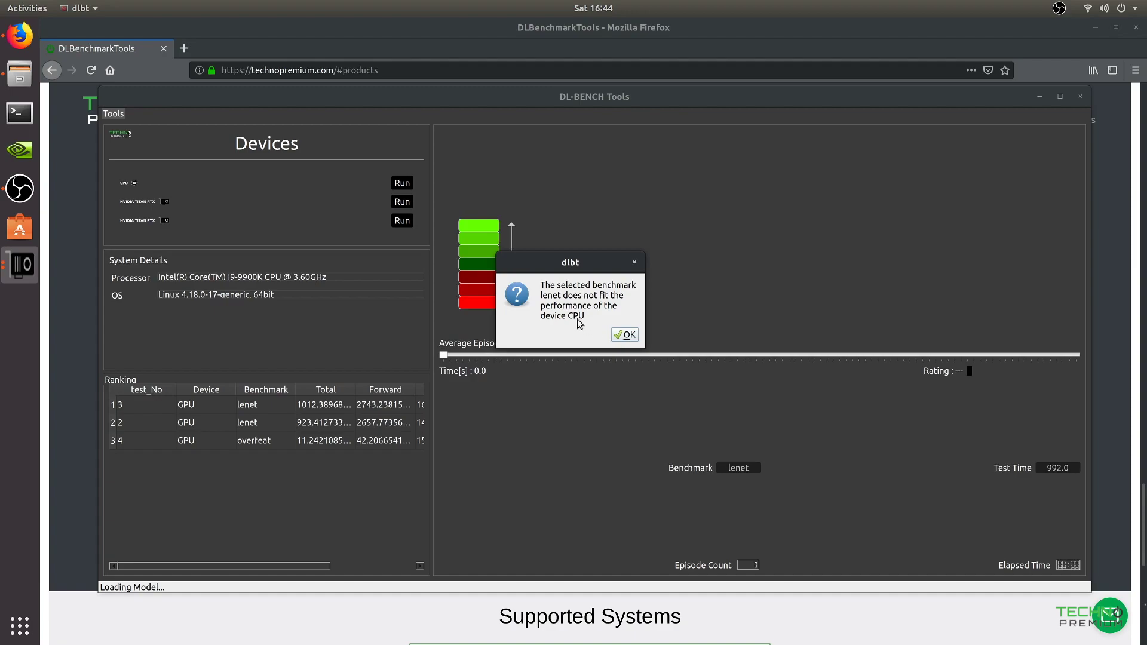
click(625, 336)
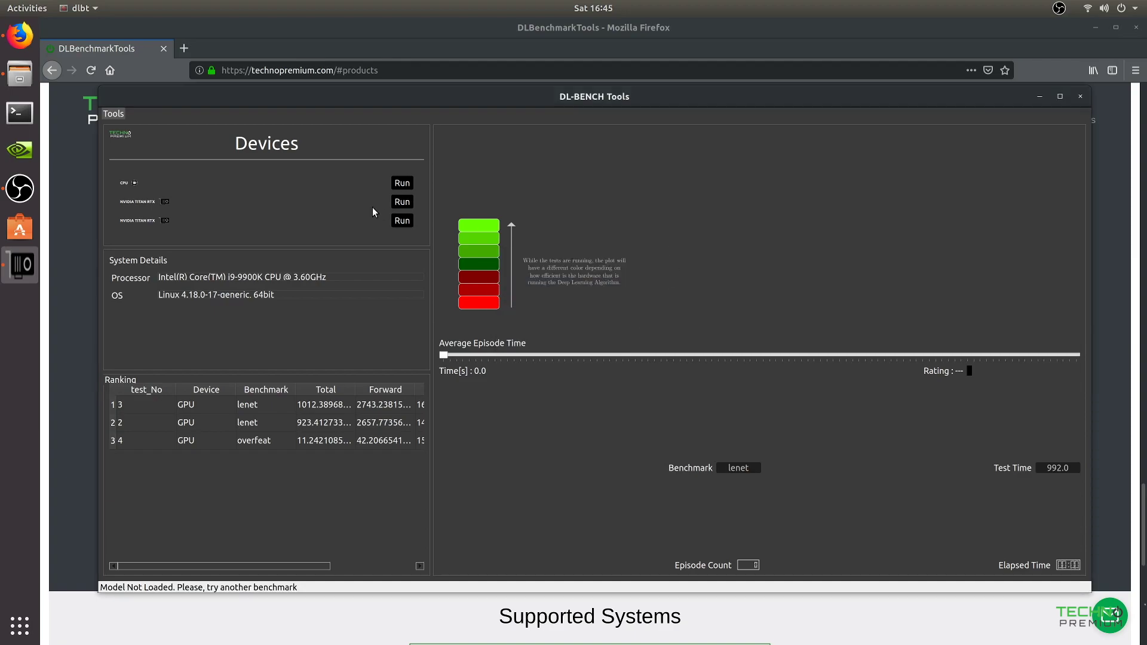
click(113, 116)
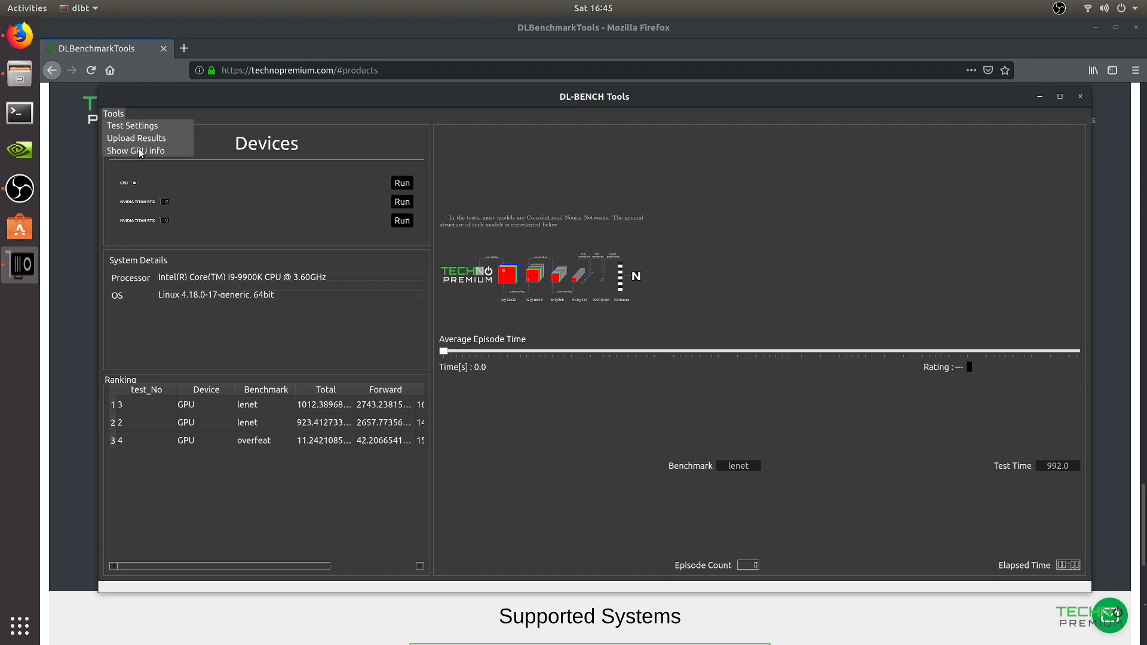
Switch the benchmark to VGG16 in Test Settings and run it on the first TITAN RTX.
click(141, 126)
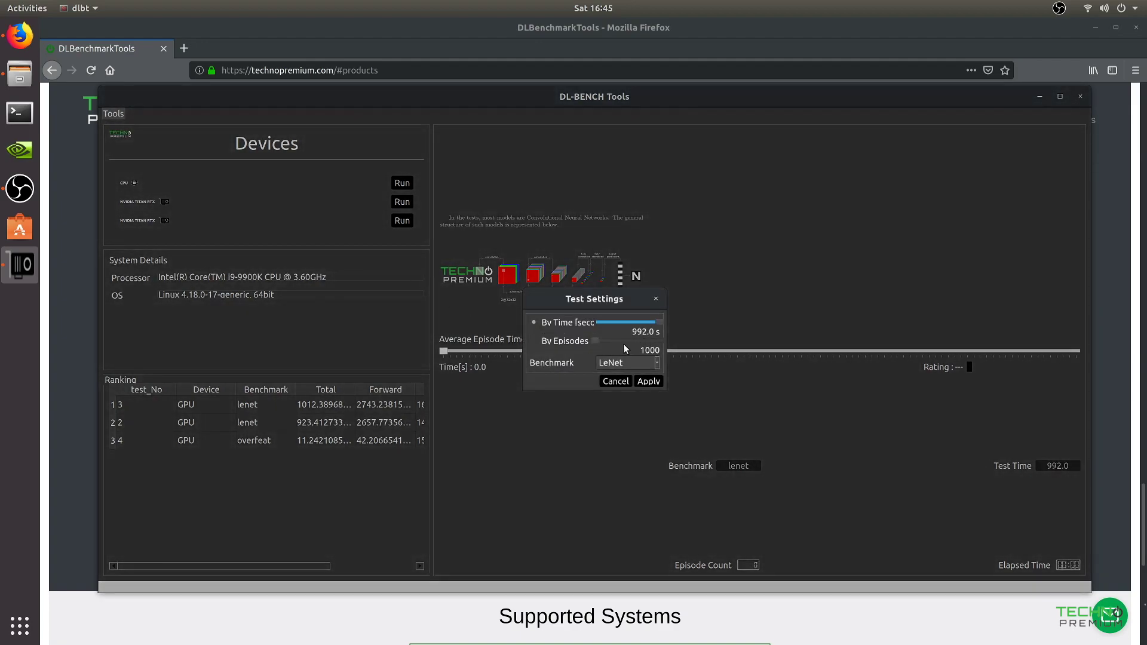
click(621, 365)
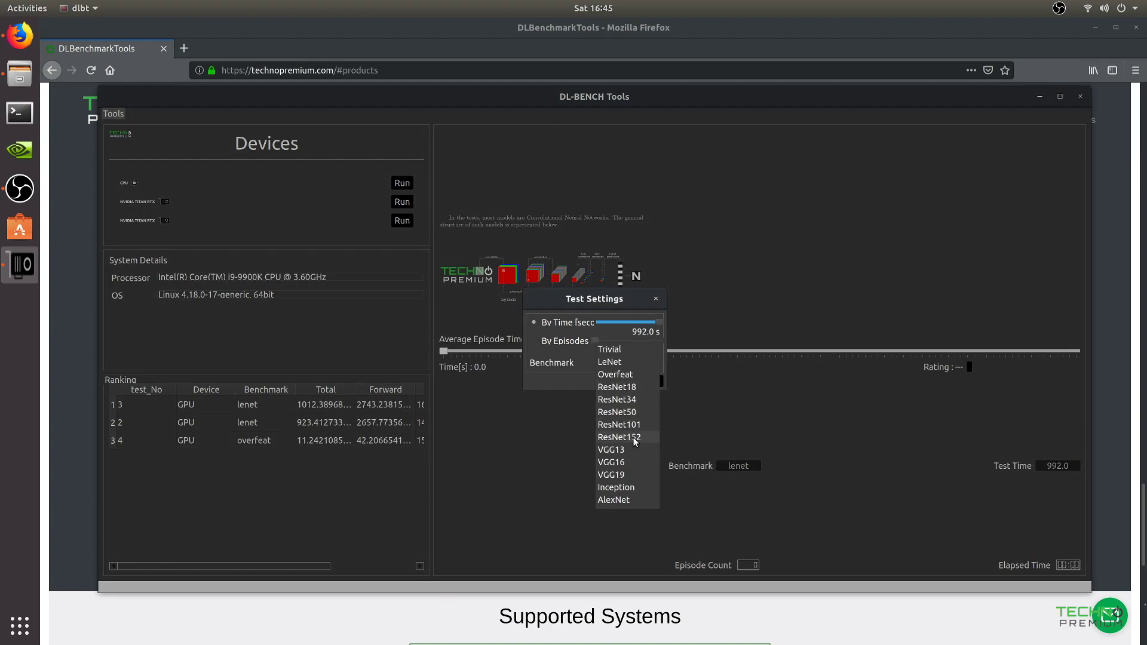
click(622, 465)
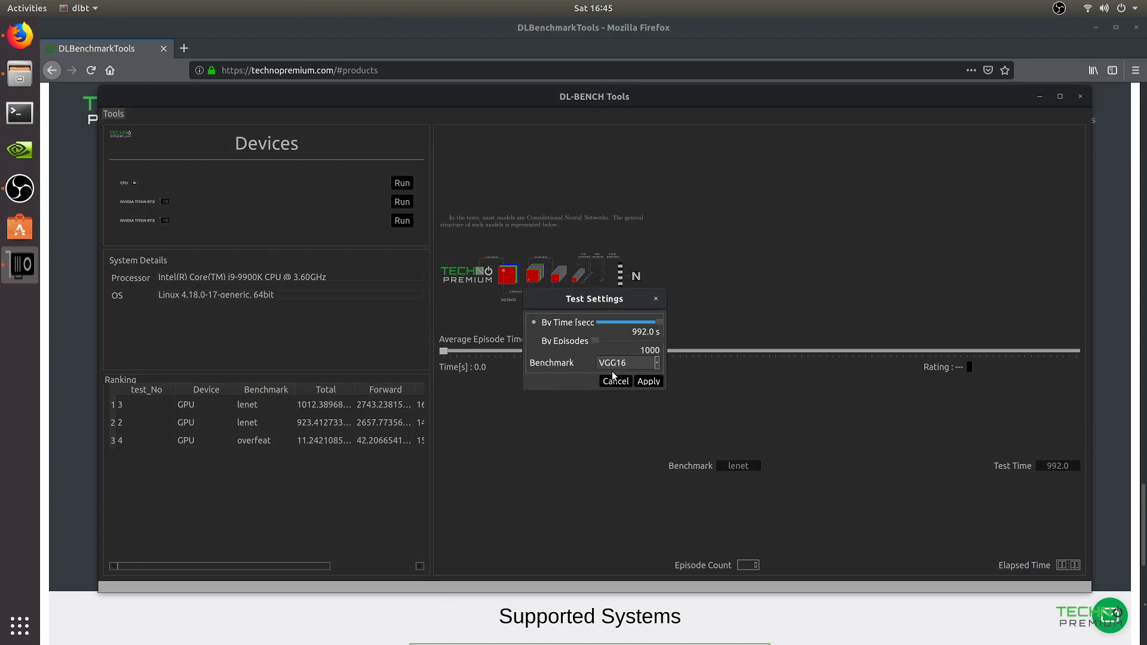
click(651, 382)
click(398, 203)
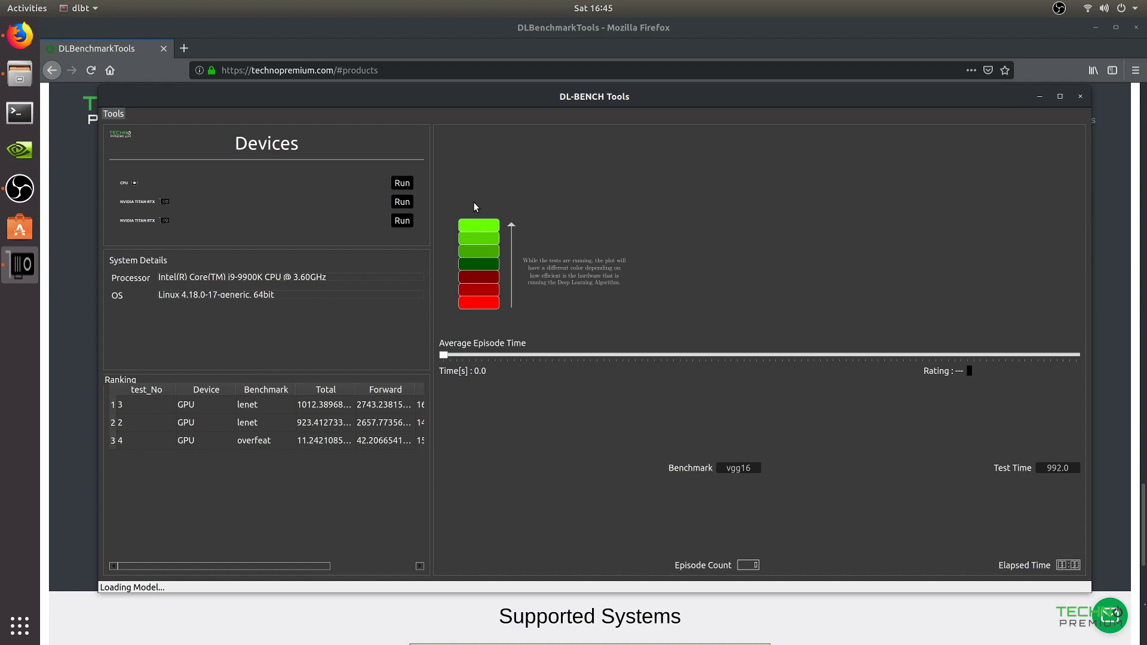
click(64, 163)
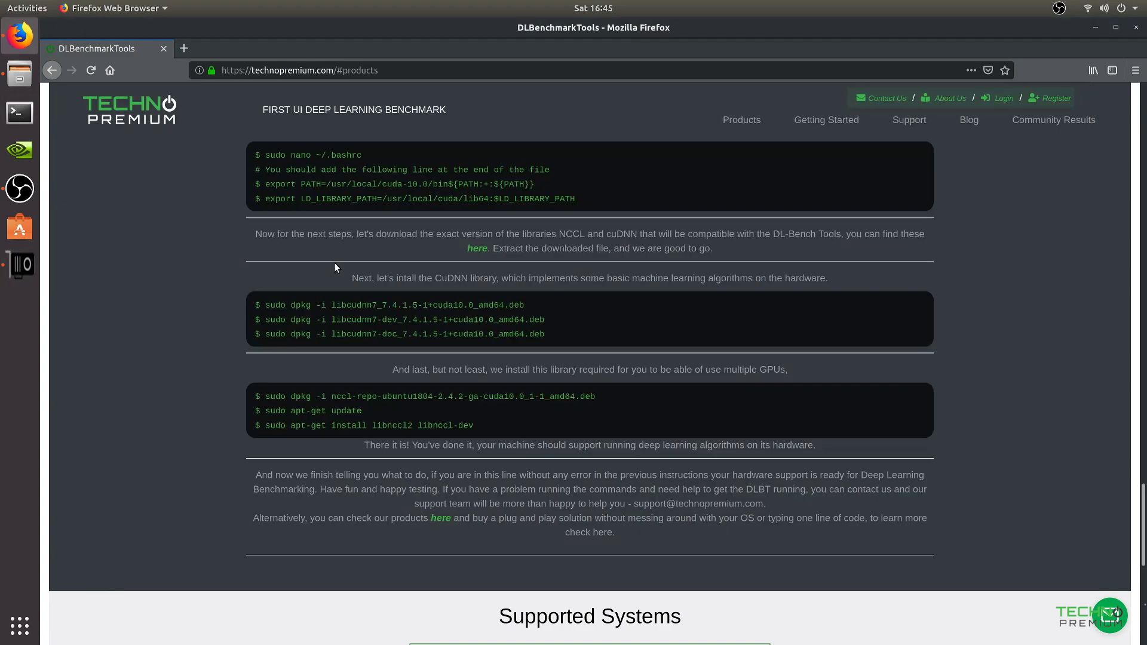
Bring the running VGG16 benchmark back to the front and start 'watch nvidia-smi' in a new terminal.
click(20, 265)
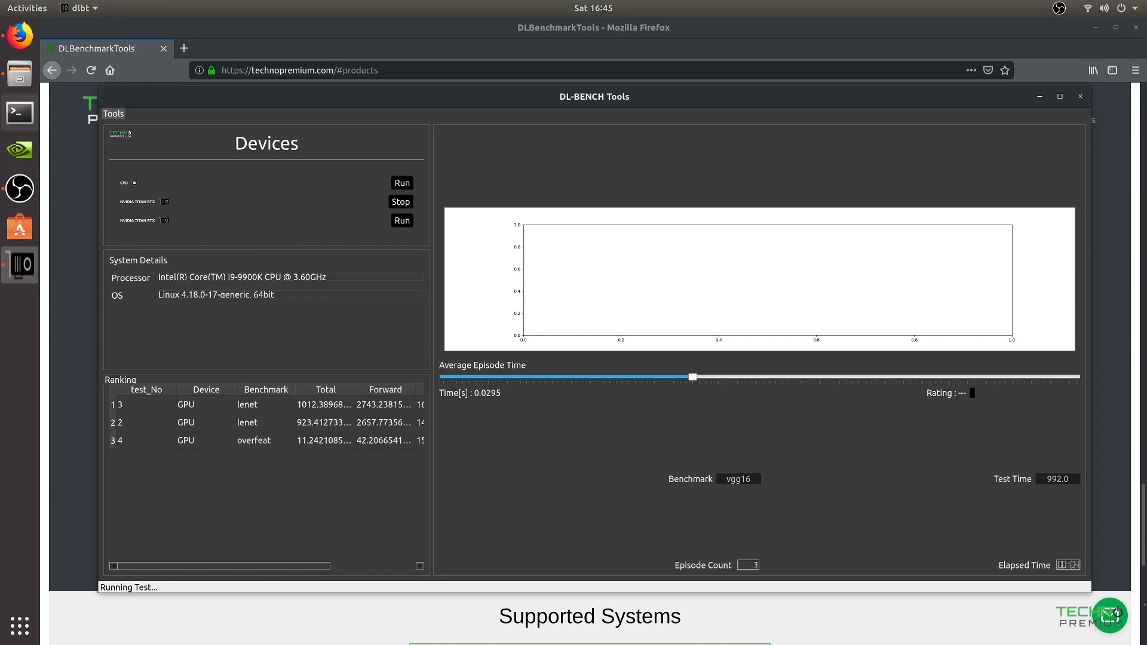
key(ctrl+alt+t)
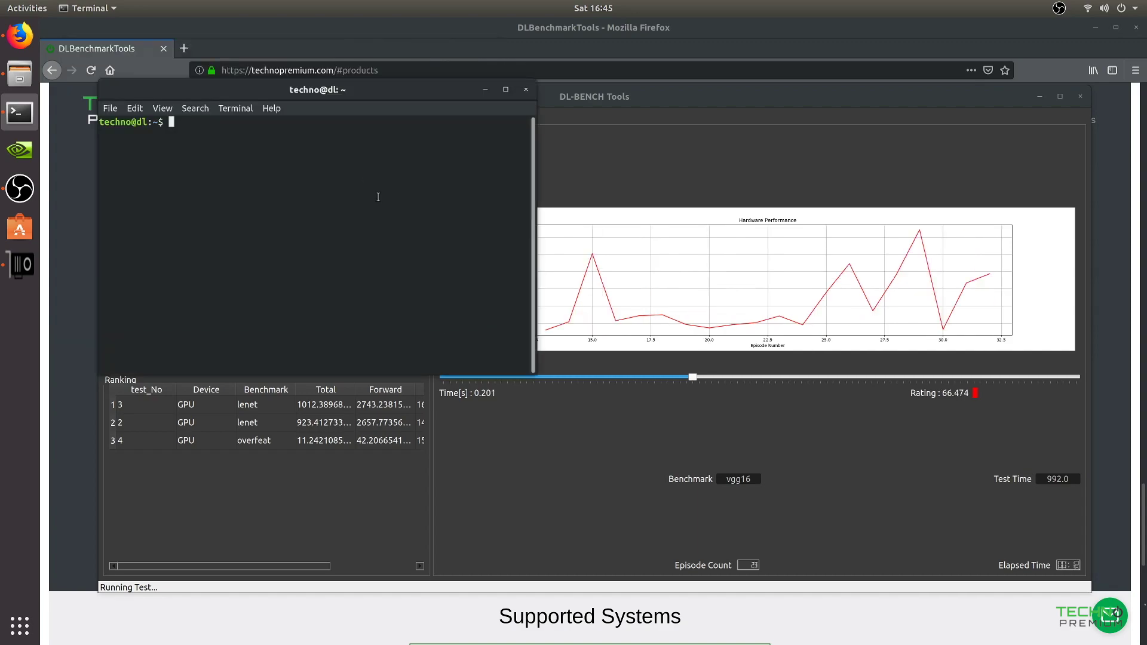
text(watch)
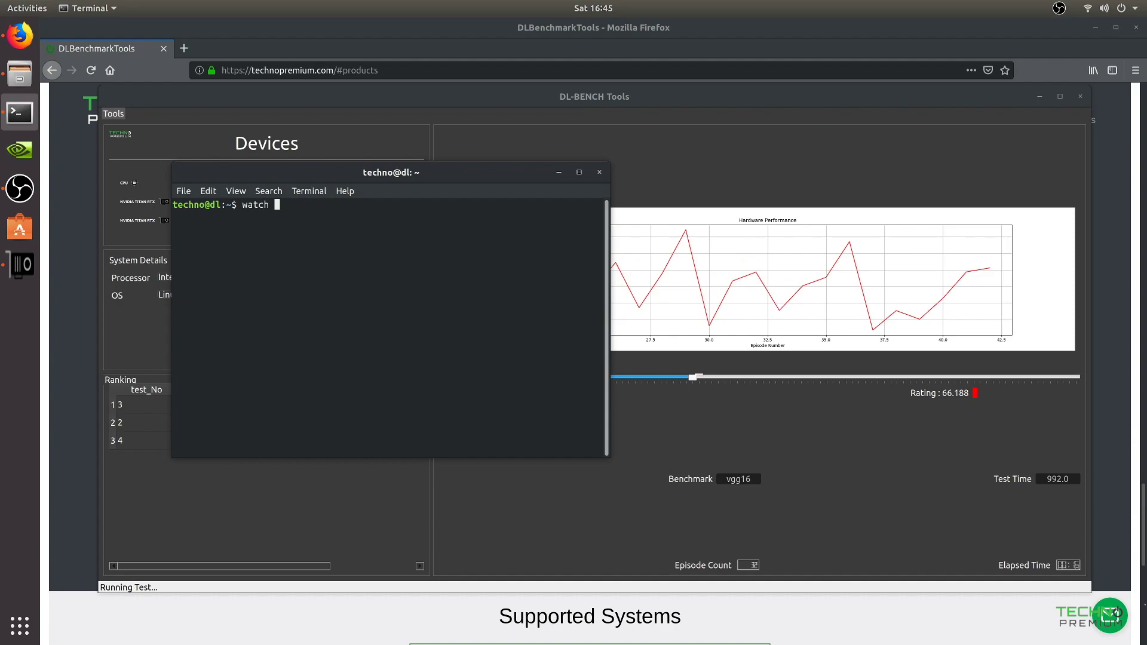
text( nvidia-smi)
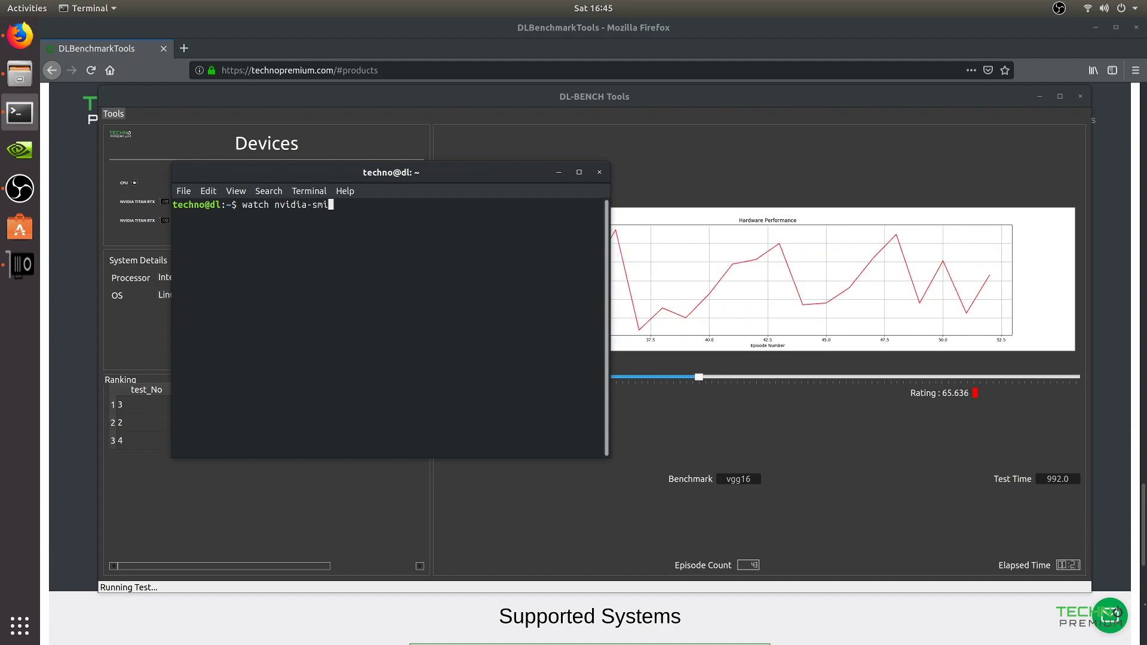
key(Return)
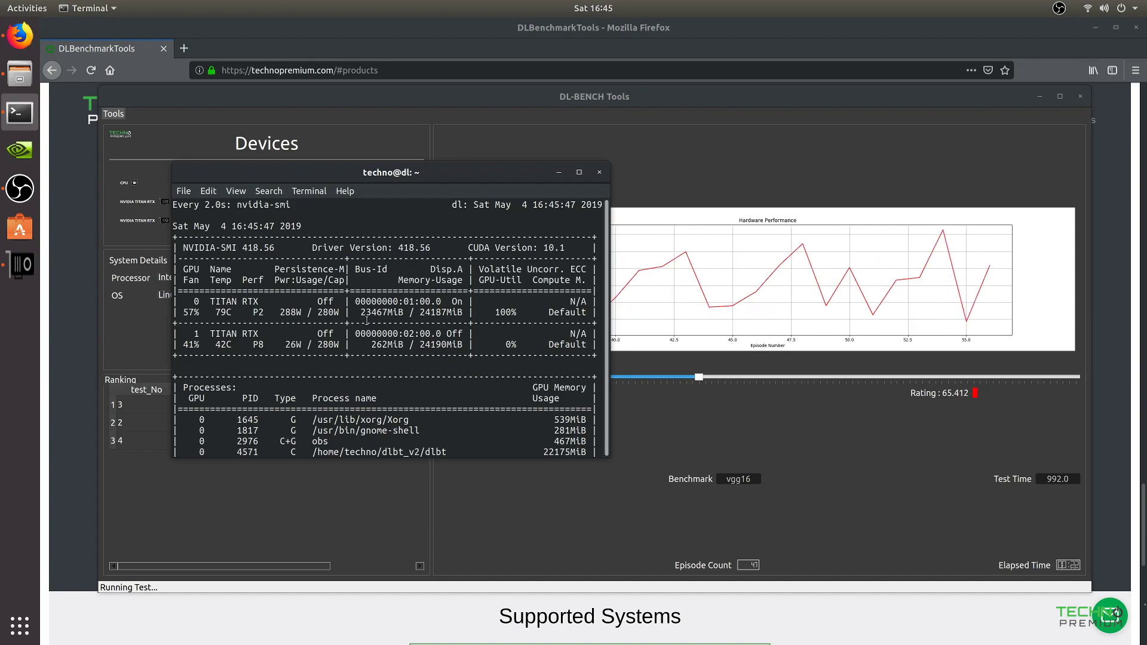